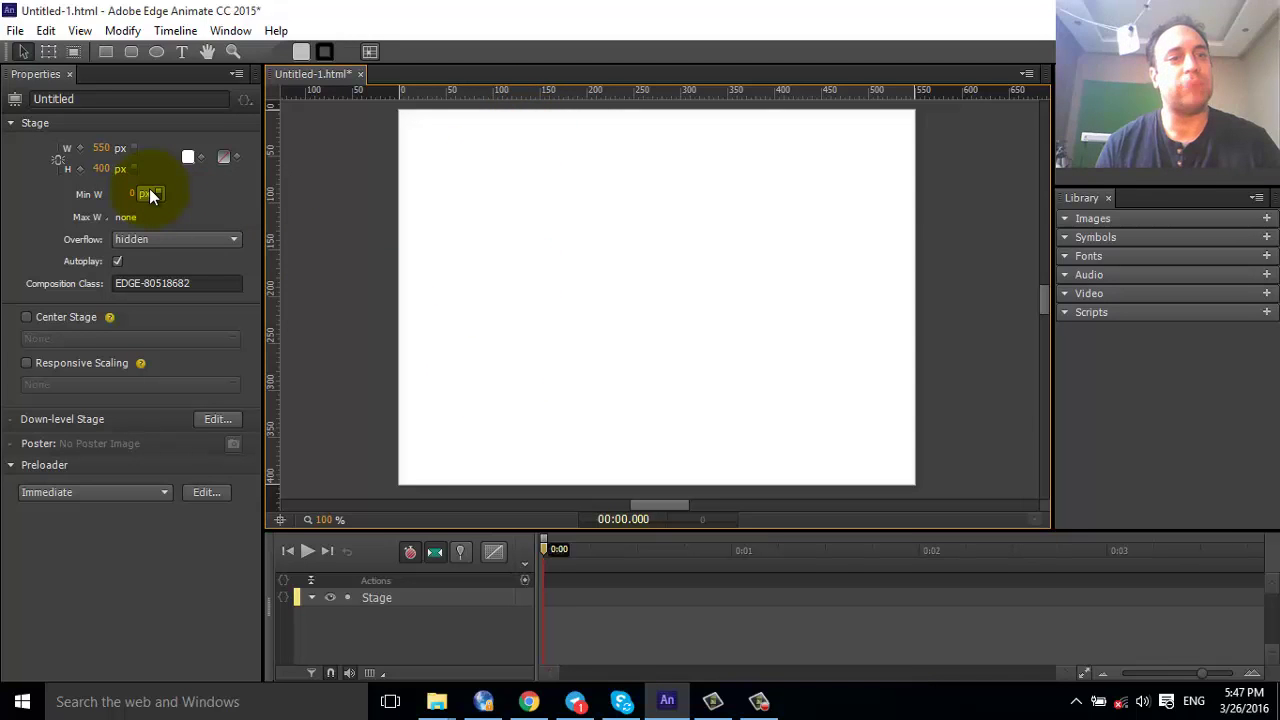
# Set the stage size to 200 px wide and 550 px high.
pyautogui.click(102, 147)
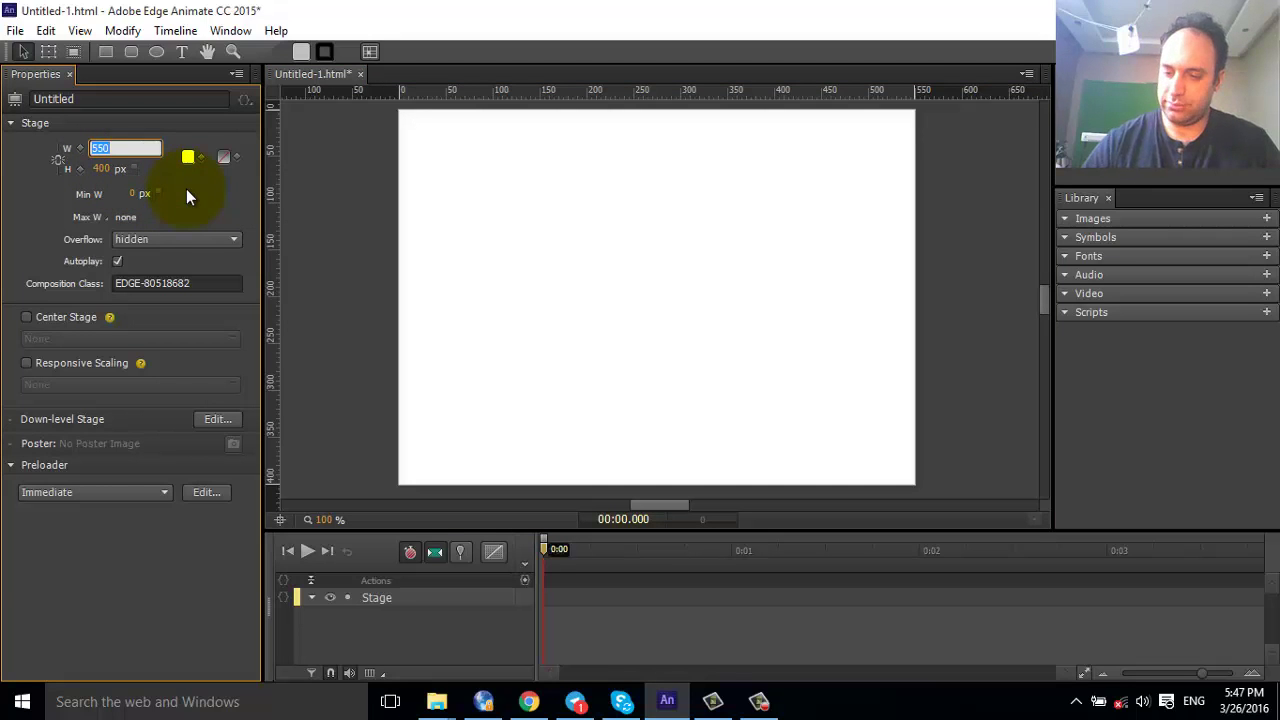
pyautogui.write('200')
pyautogui.press('Return')
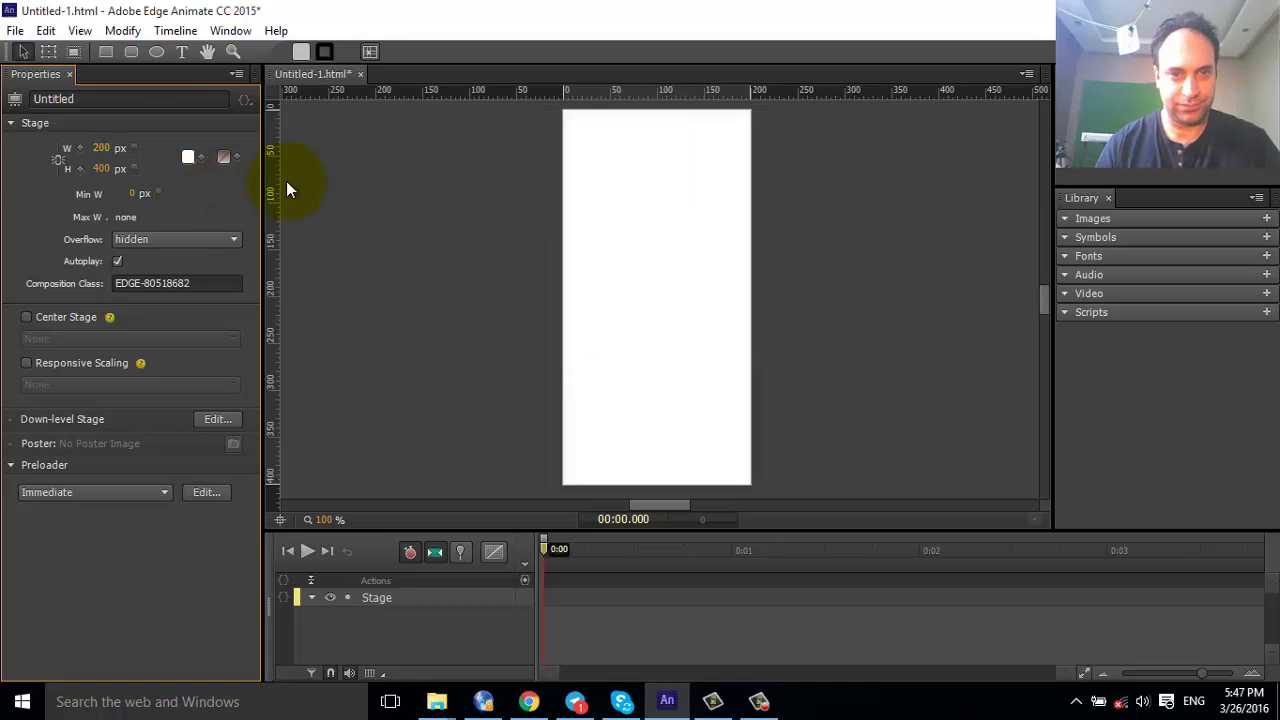
pyautogui.click(101, 168)
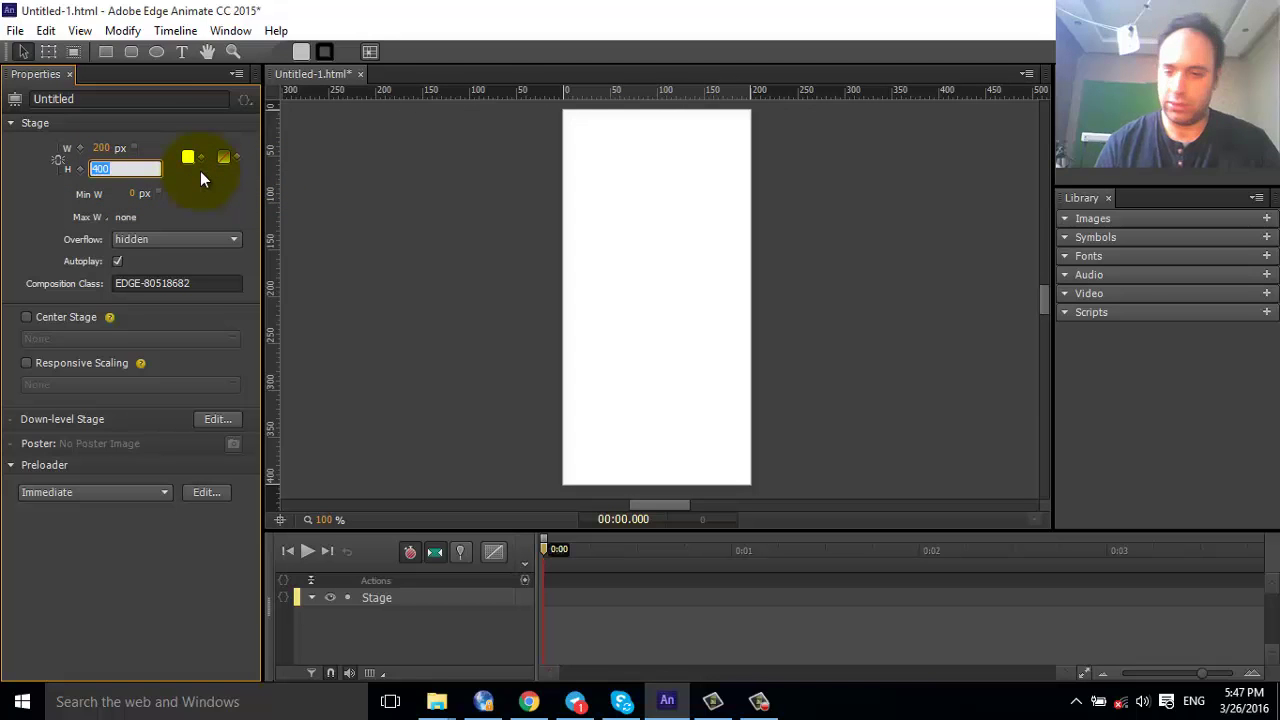
pyautogui.write('550')
pyautogui.press('Return')
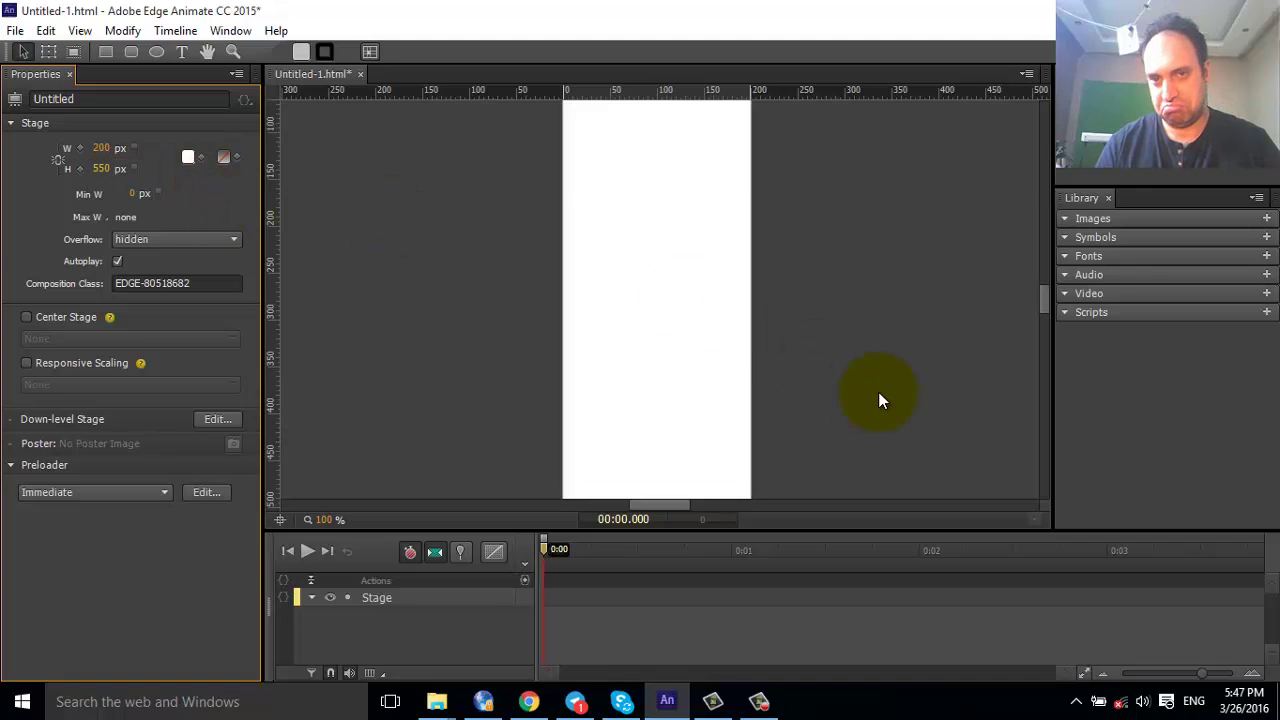
pyautogui.write('0')
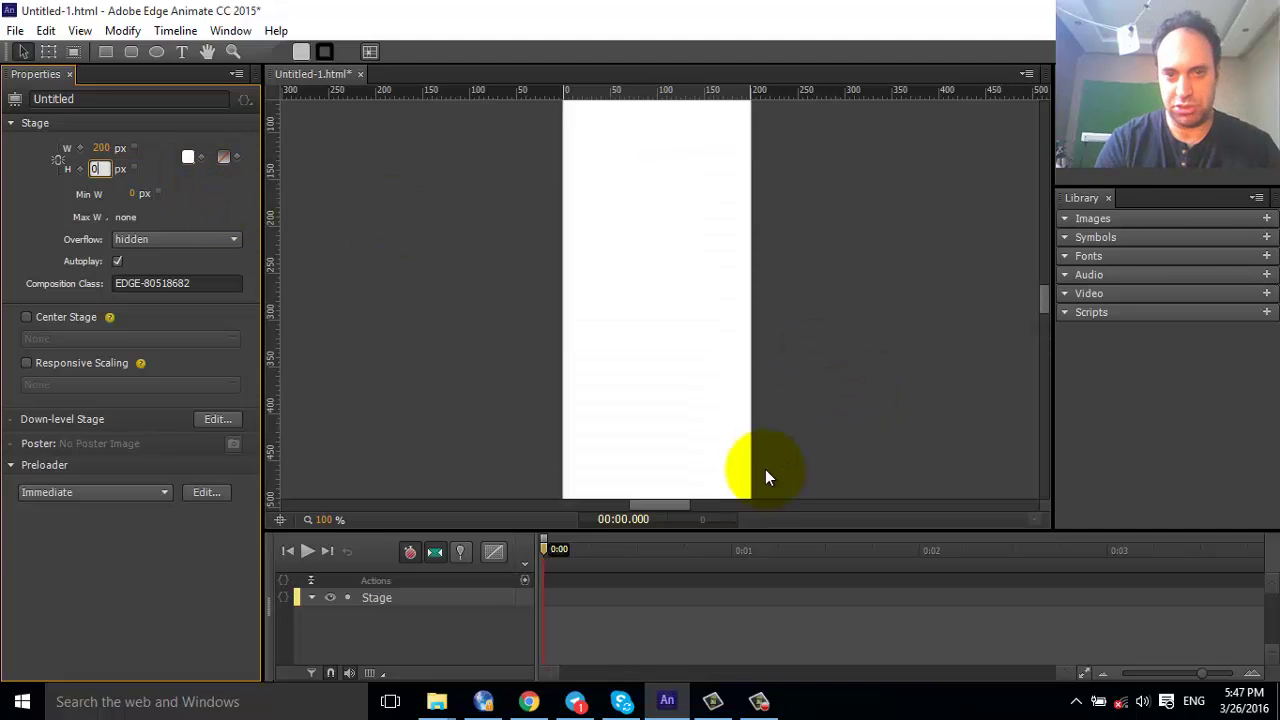
pyautogui.hotkey('ctrl', '-')
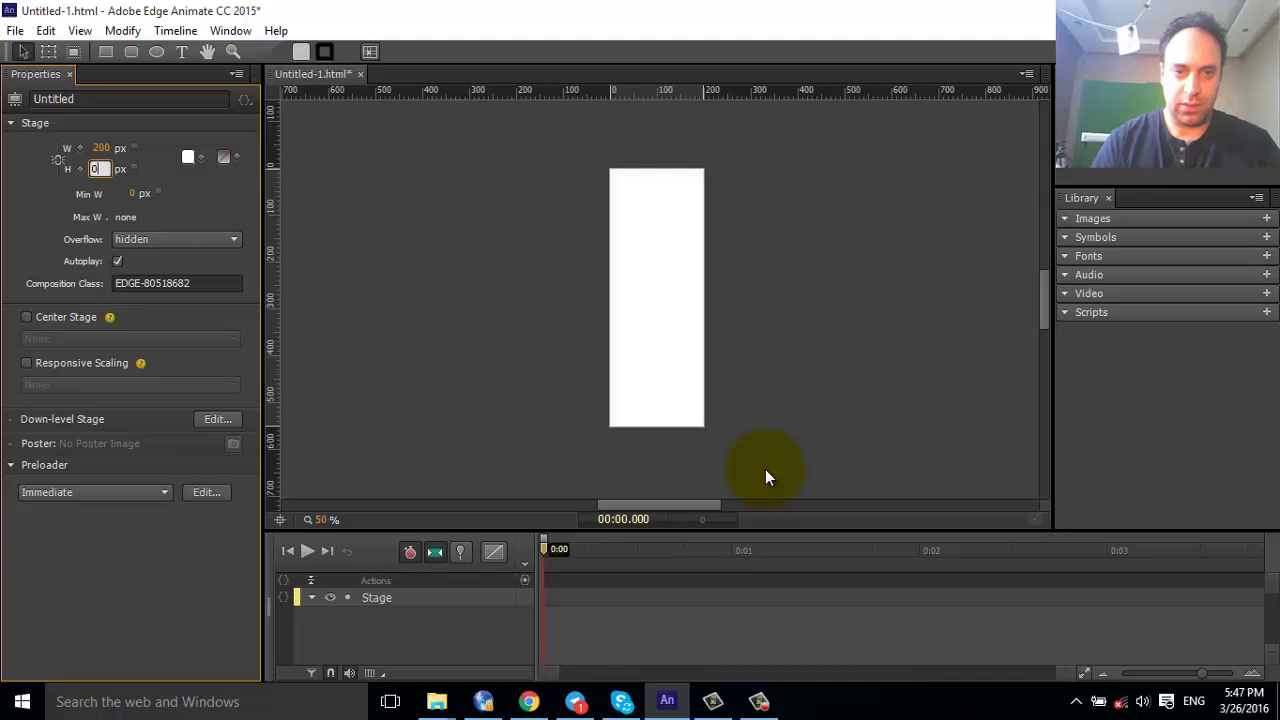
pyautogui.click(508, 346)
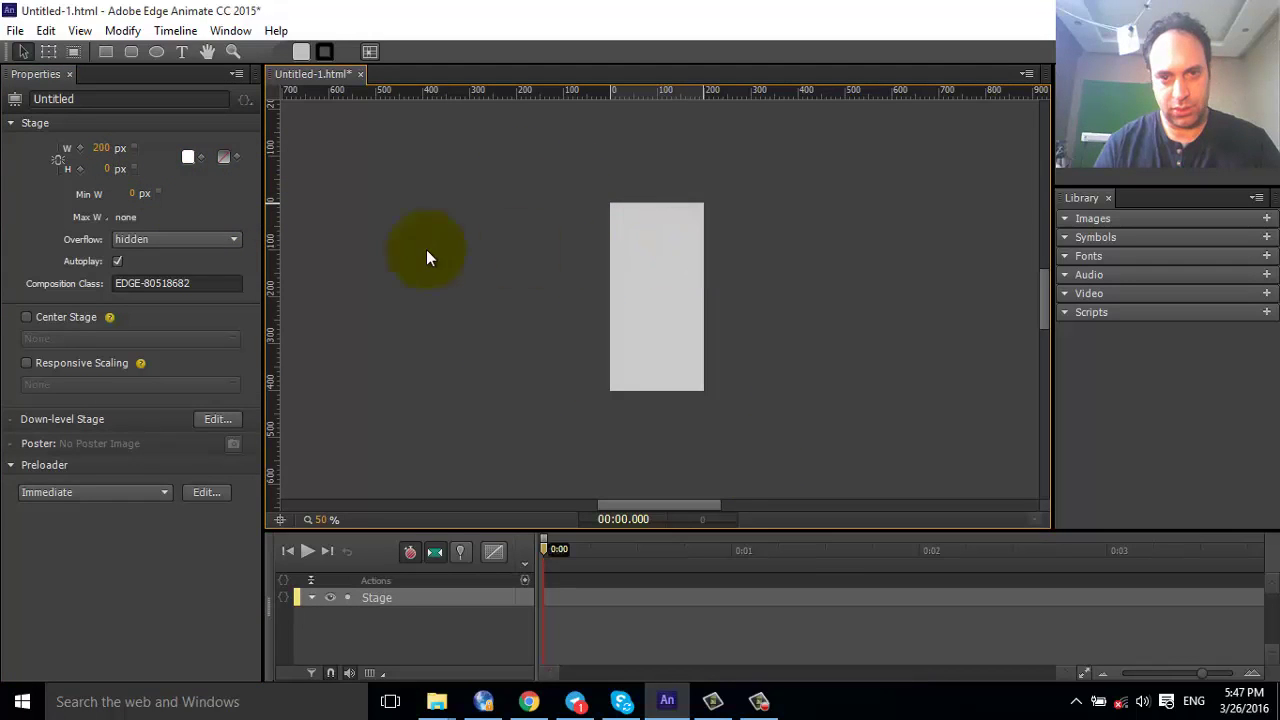
pyautogui.click(106, 169)
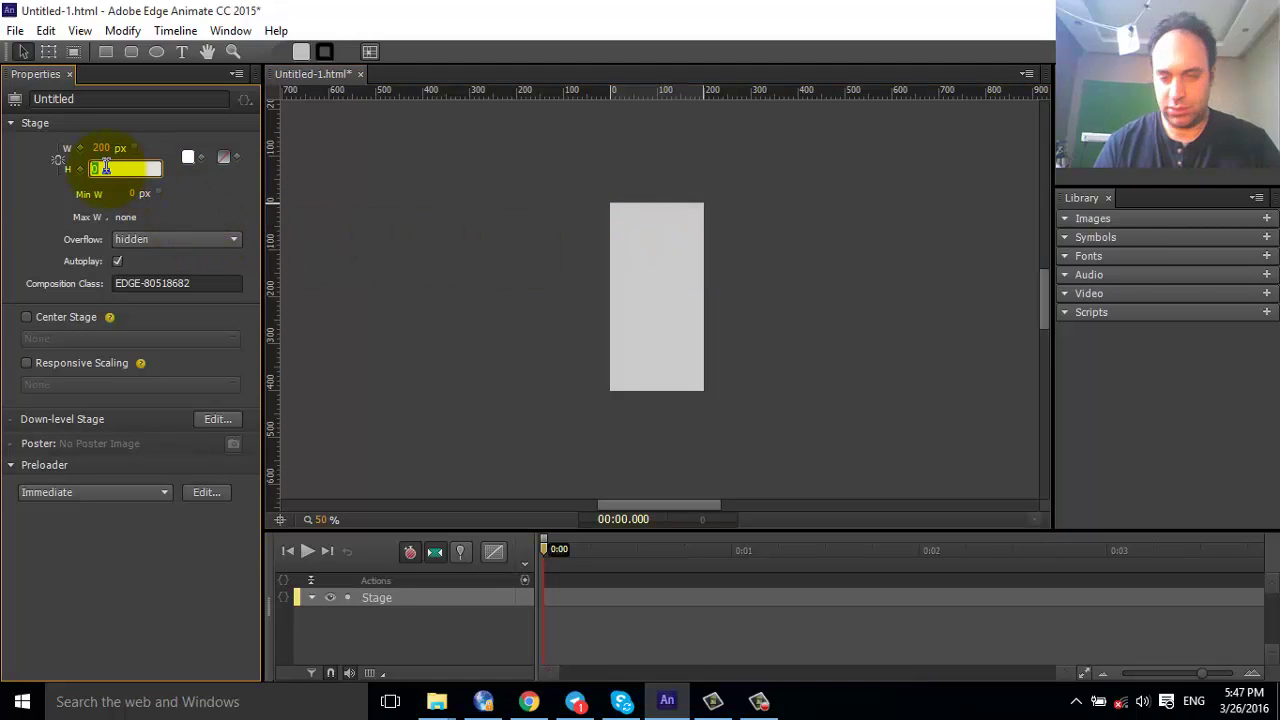
pyautogui.write('550')
pyautogui.press('Return')
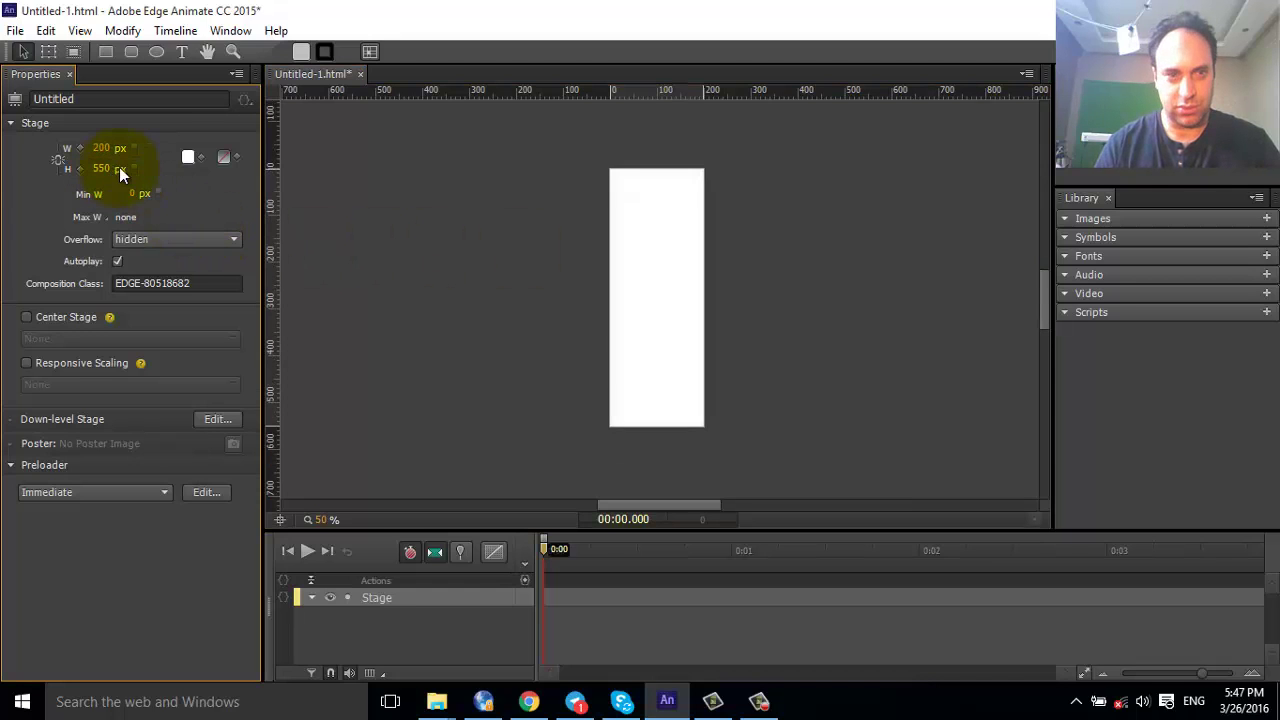
pyautogui.click(404, 204)
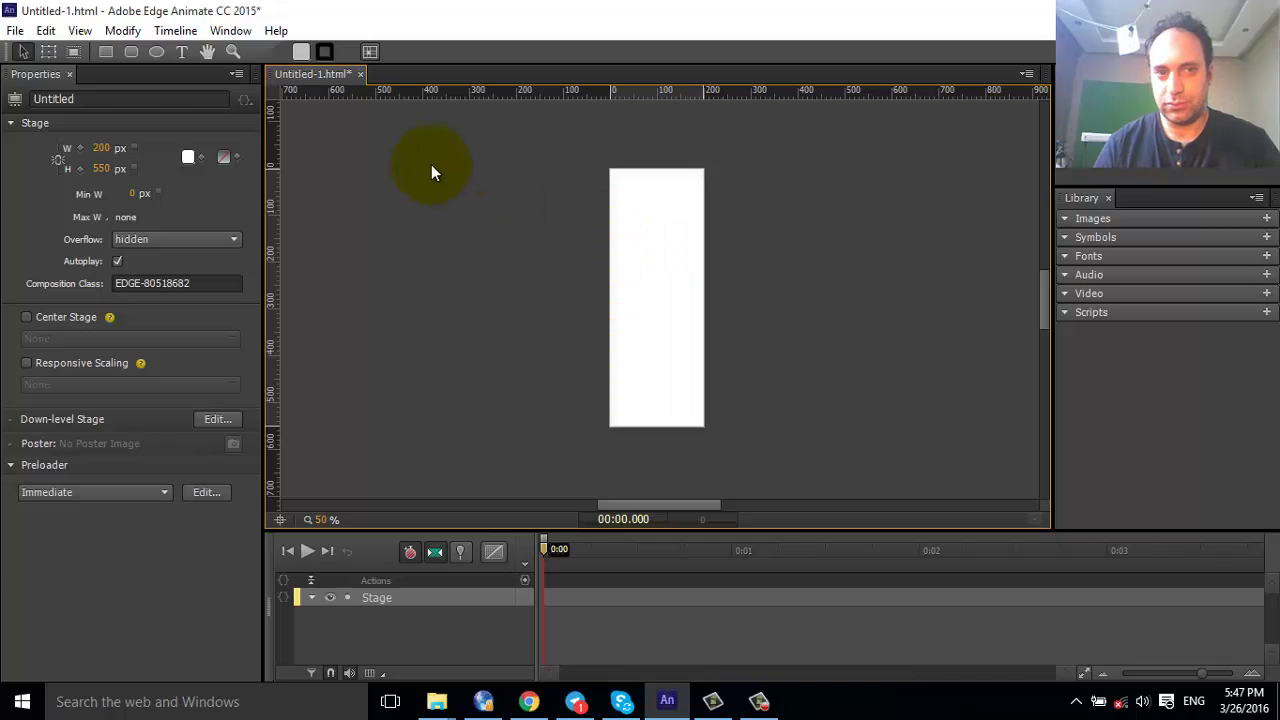
# Save the composition as p2 in the Projects folder, as an HTML file.
pyautogui.click(15, 30)
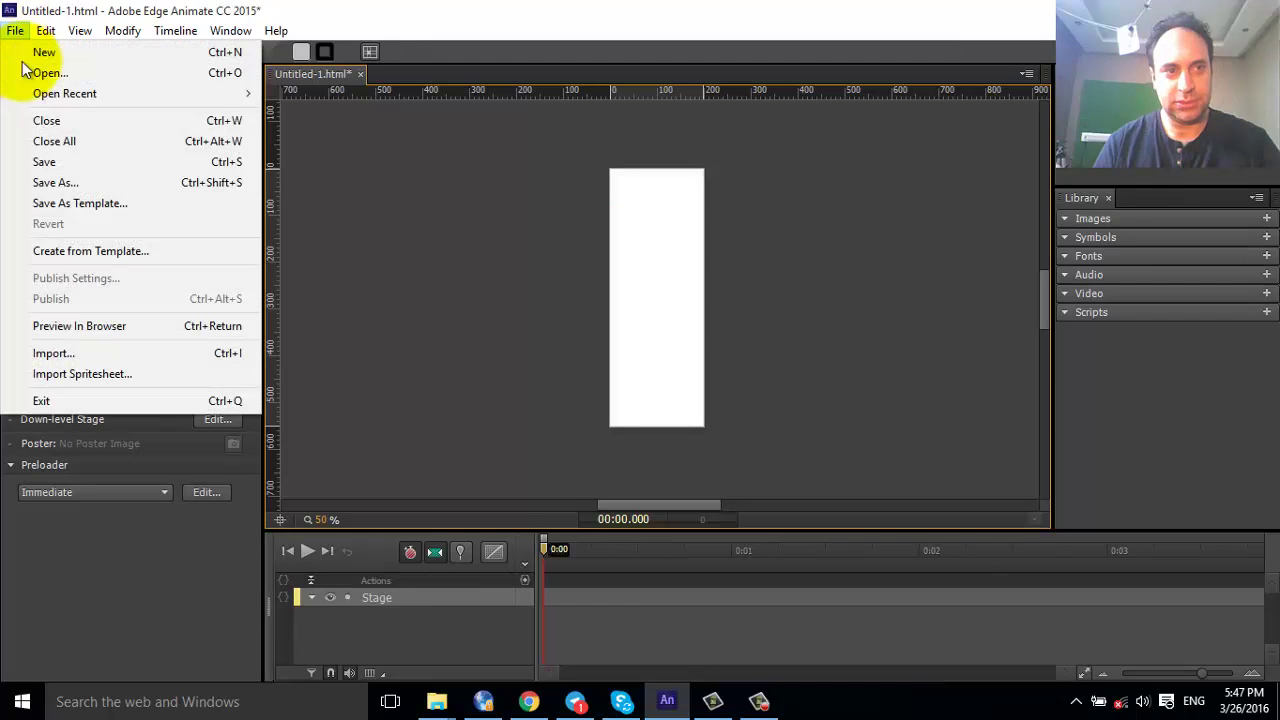
pyautogui.click(58, 182)
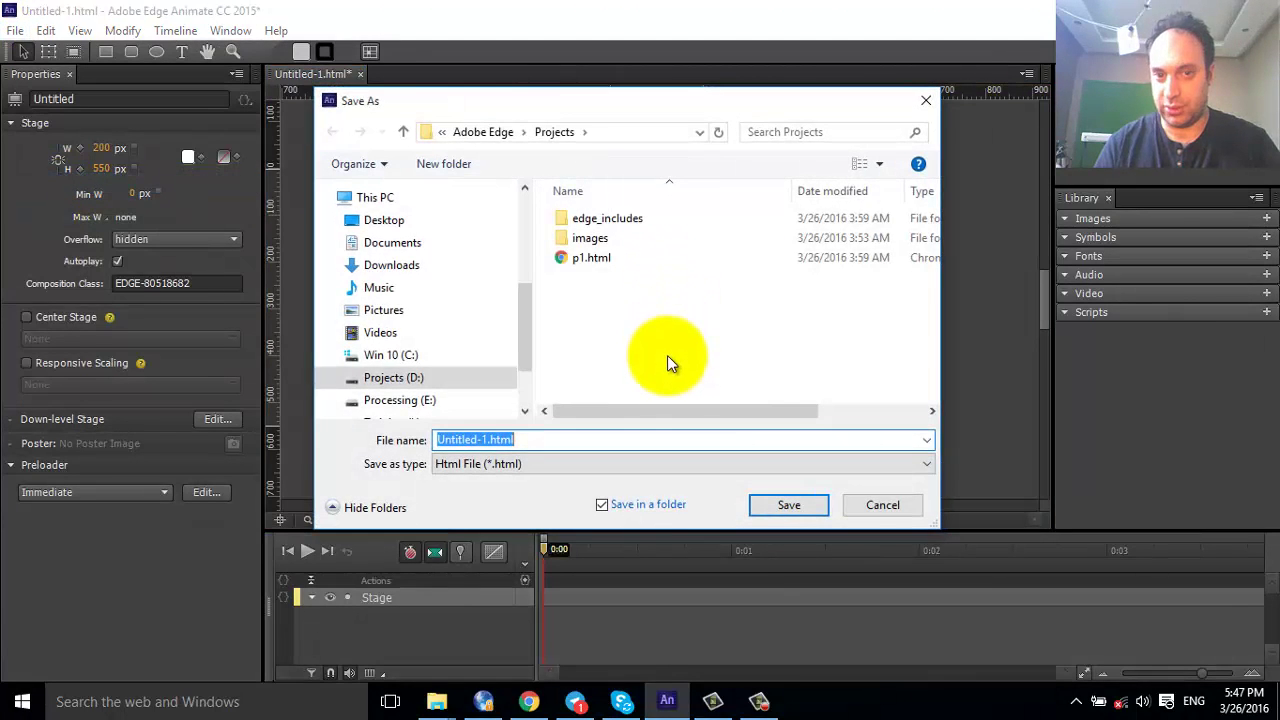
pyautogui.click(483, 132)
pyautogui.doubleClick(590, 216)
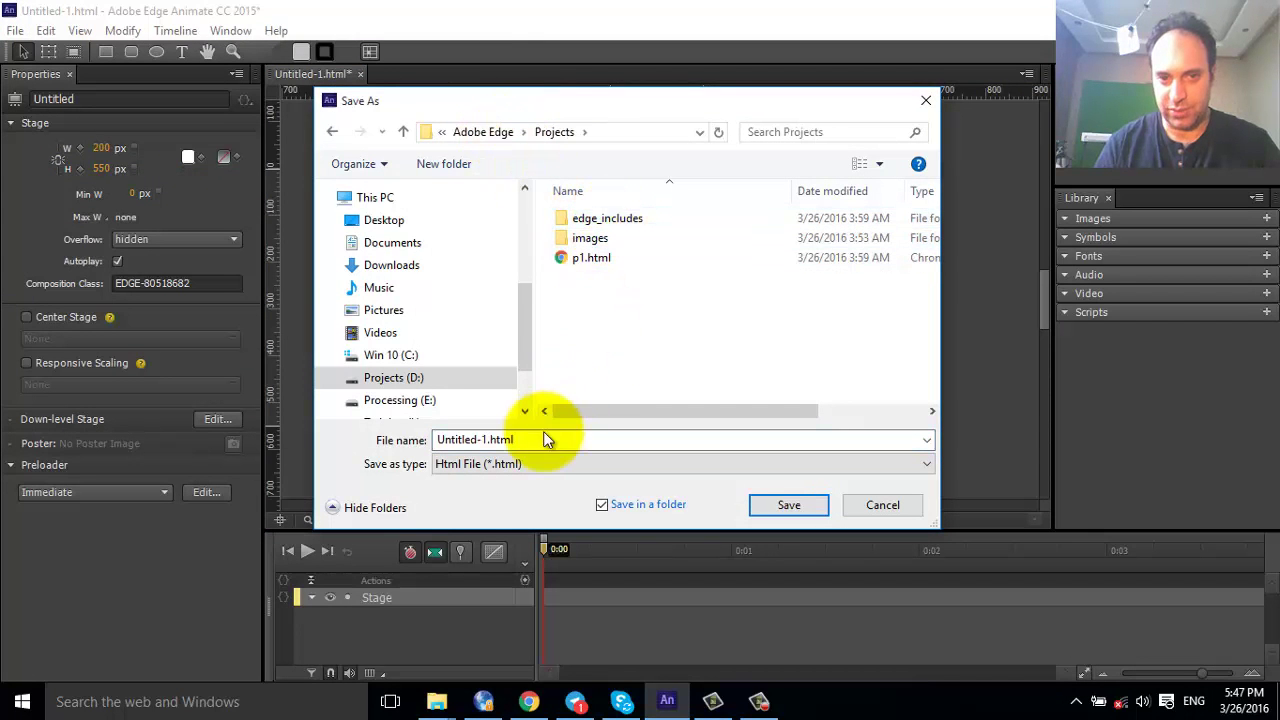
pyautogui.doubleClick(545, 440)
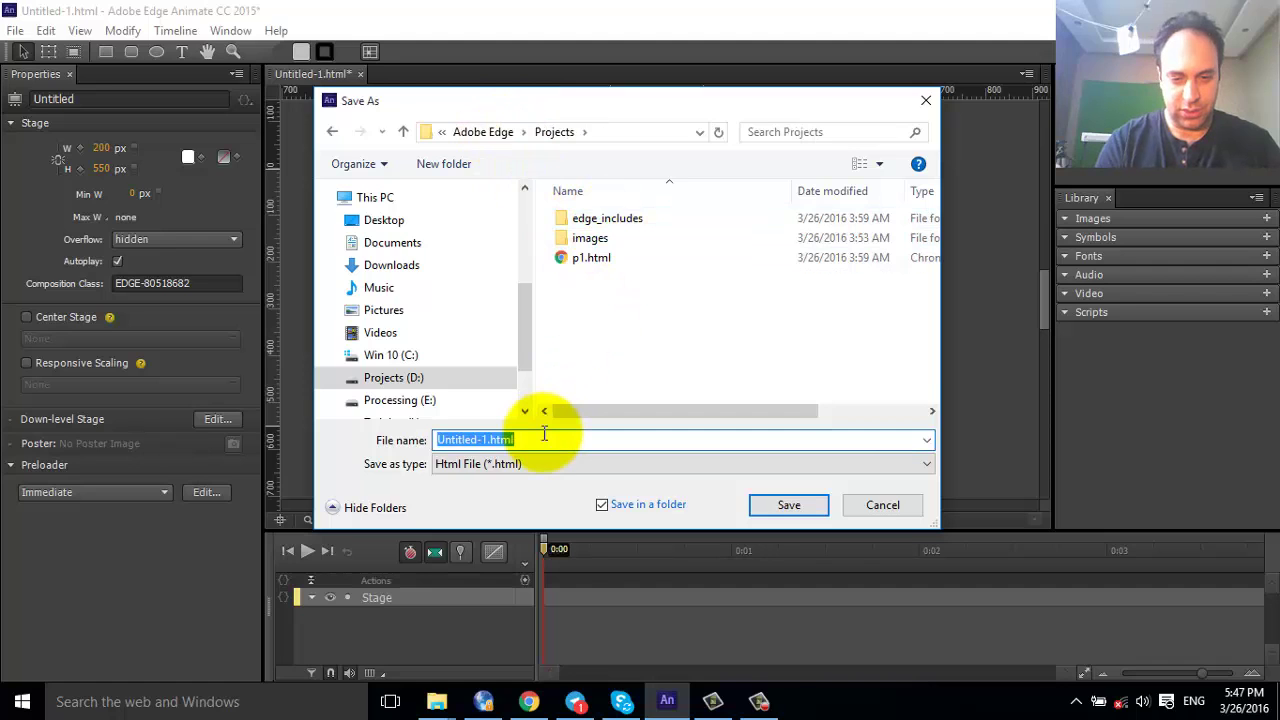
pyautogui.write('p2')
pyautogui.press('Return')
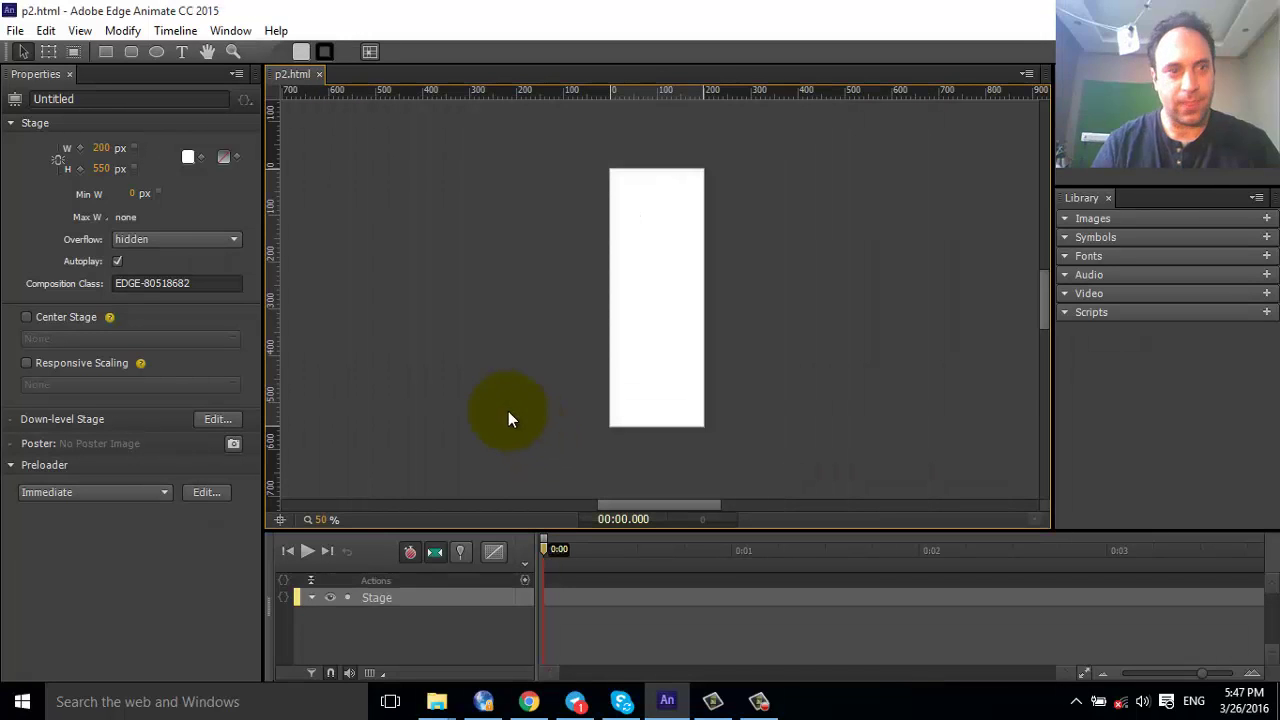
# Import baby.png and milk.png together from the source images folder.
pyautogui.click(15, 30)
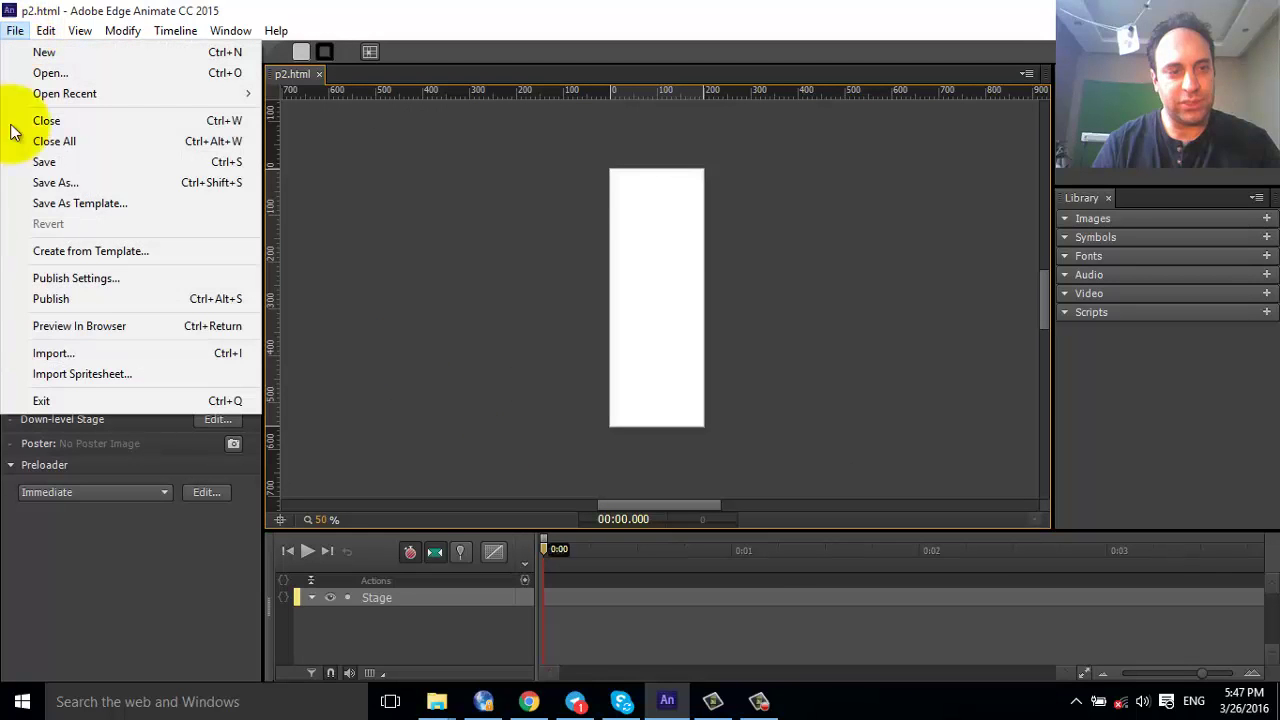
pyautogui.click(90, 346)
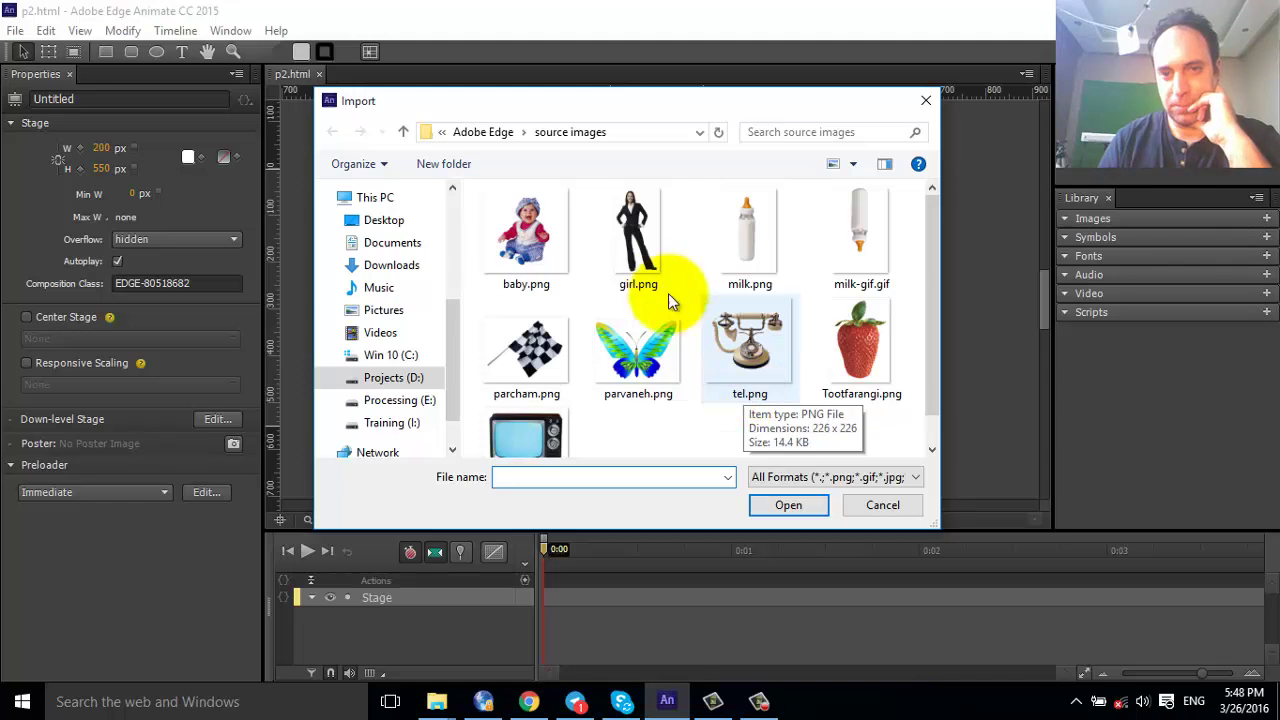
pyautogui.click(530, 200)
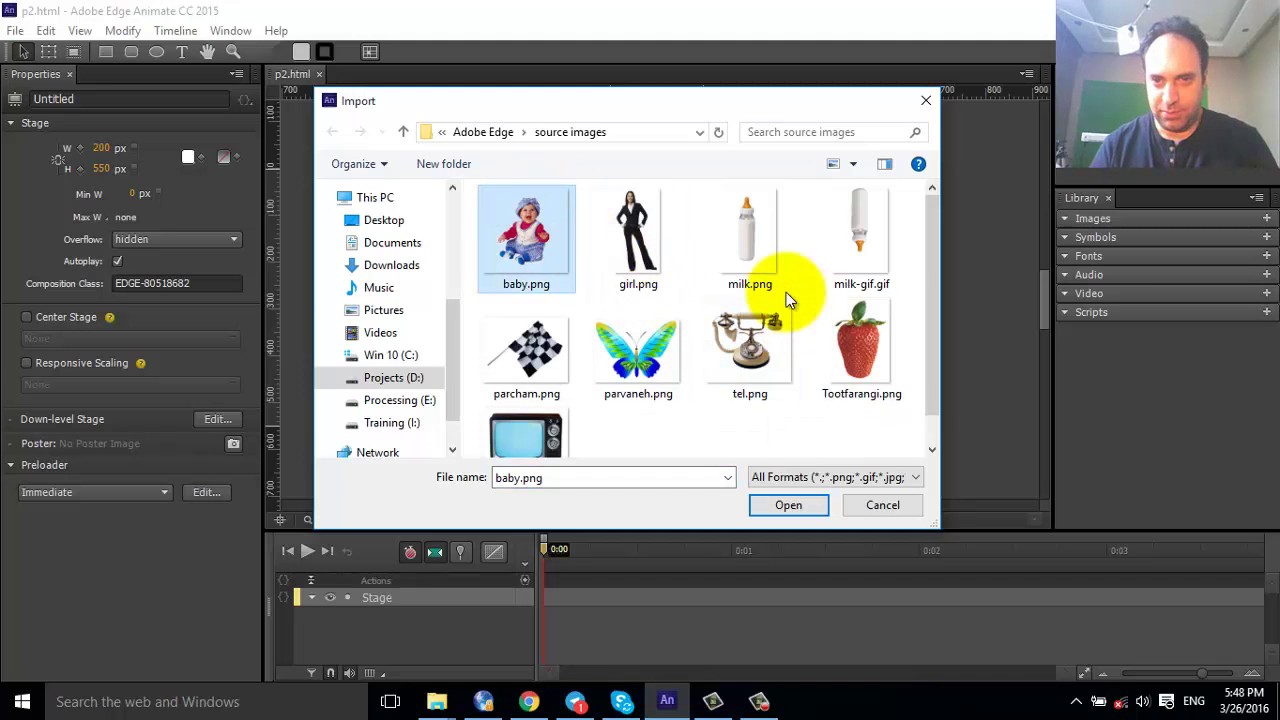
pyautogui.keyDown('ctrl'); pyautogui.click(758, 240); pyautogui.keyUp('ctrl')
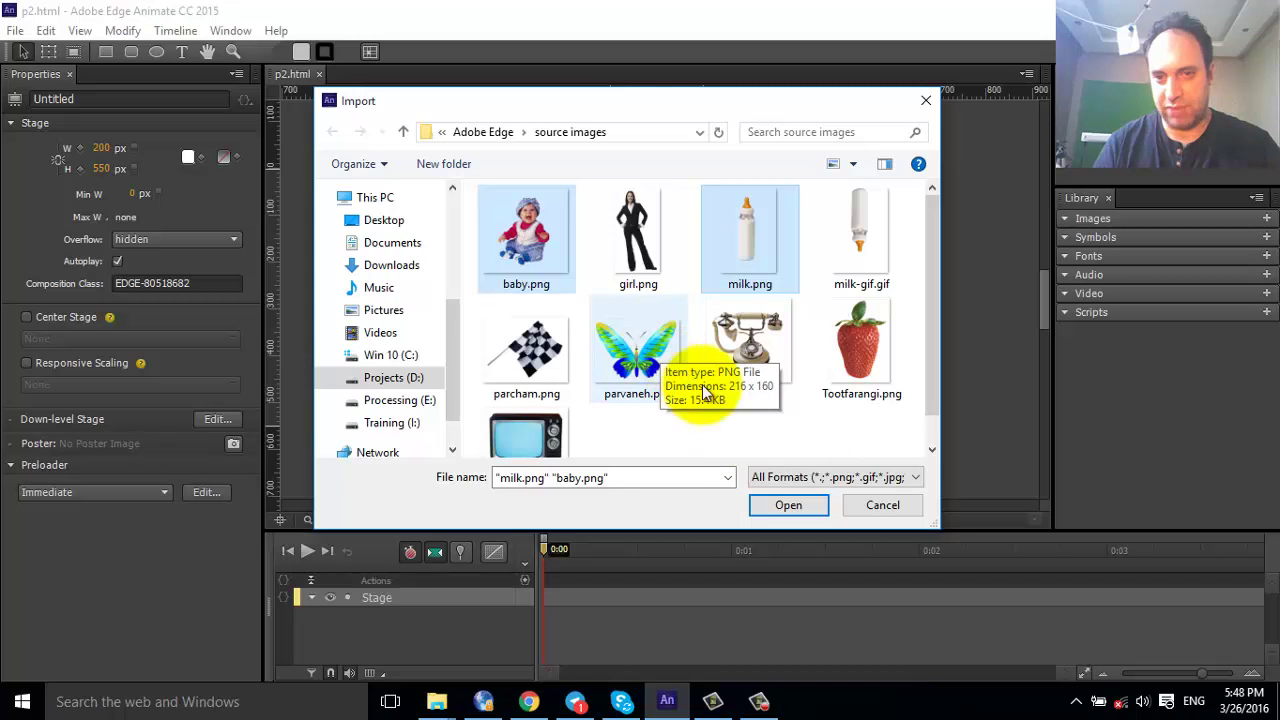
pyautogui.click(786, 508)
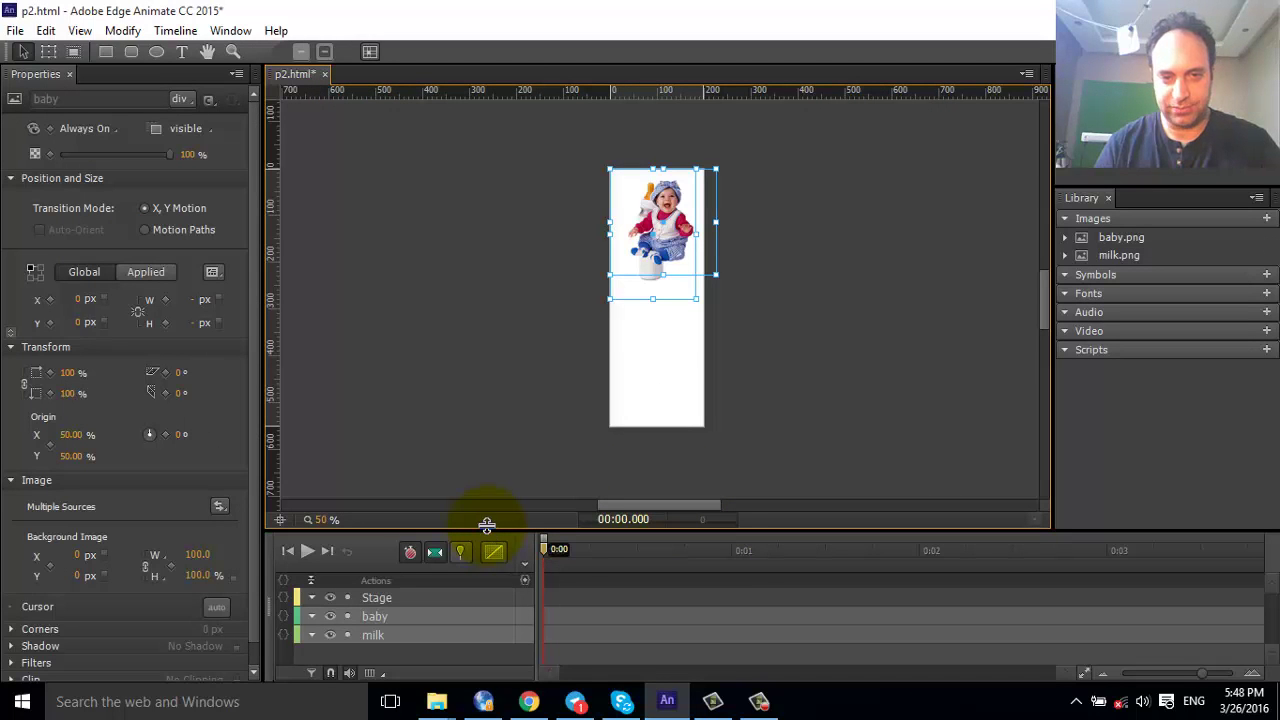
# Enlarge the timeline area and move both images off the stage to its right, with the baby above the milk bottle.
pyautogui.moveTo(487, 529); pyautogui.dragTo(486, 494)
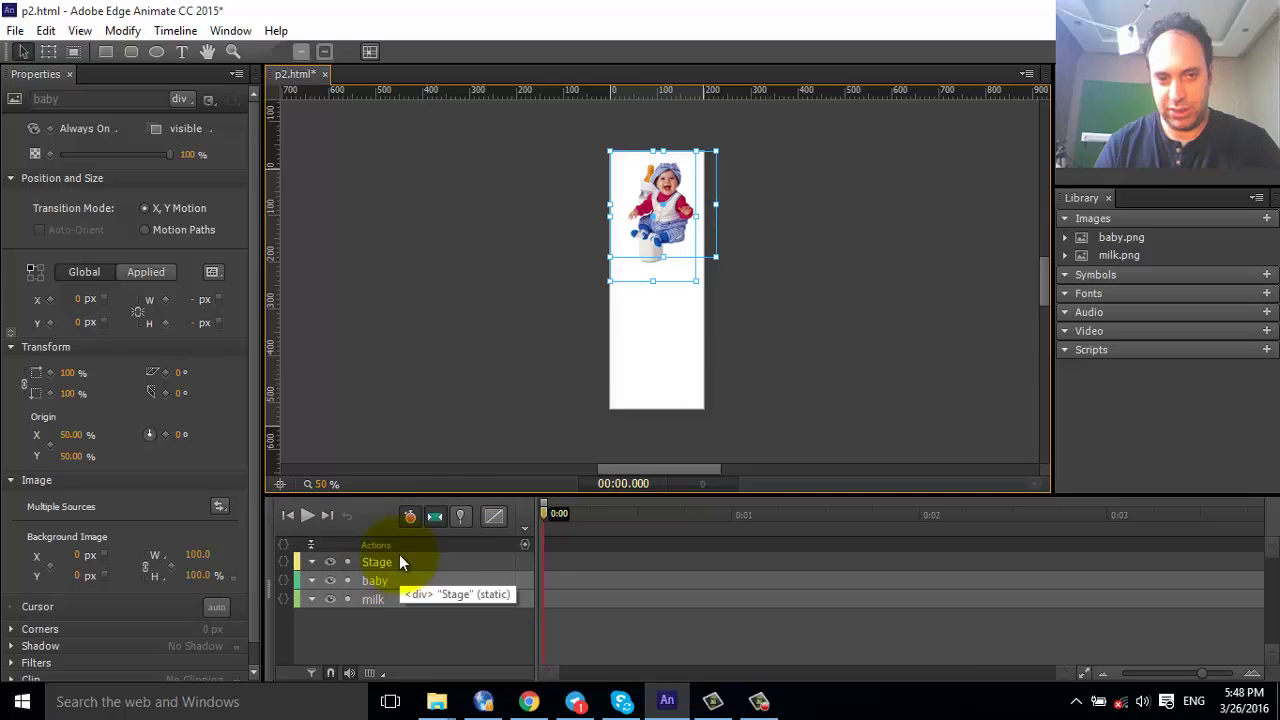
pyautogui.click(433, 373)
pyautogui.click(662, 218)
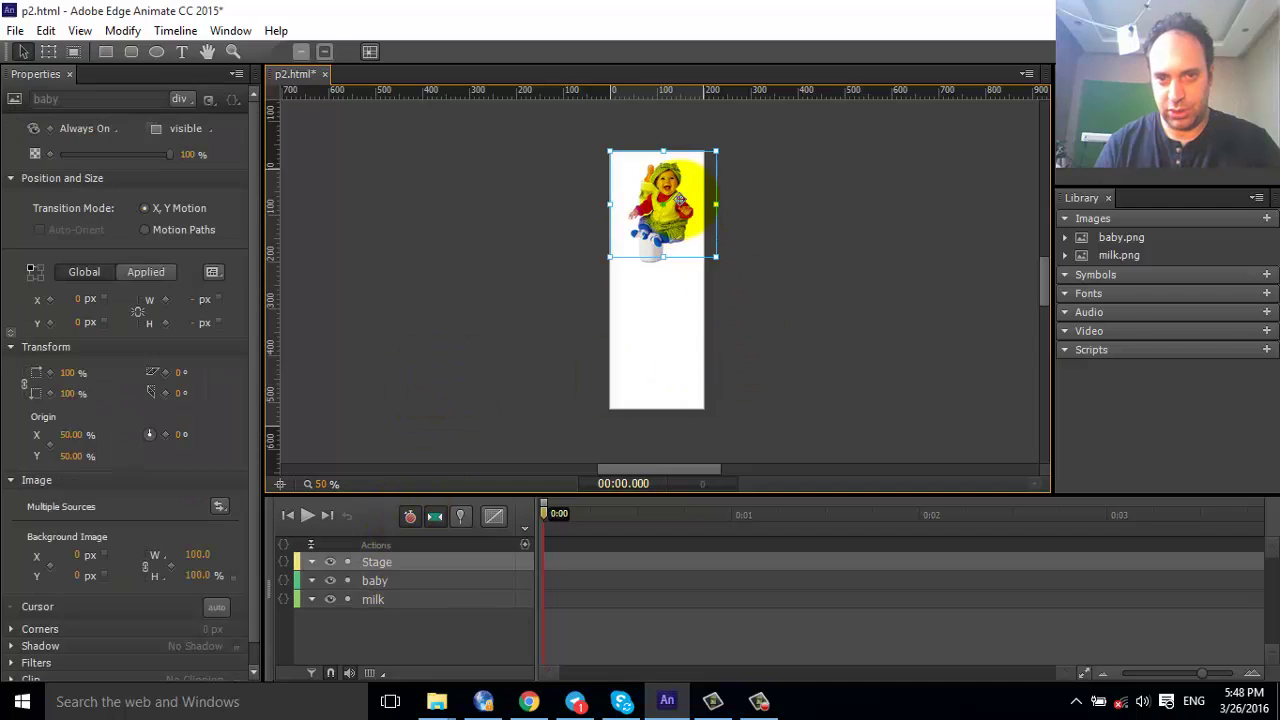
pyautogui.moveTo(755, 263); pyautogui.dragTo(783, 208)
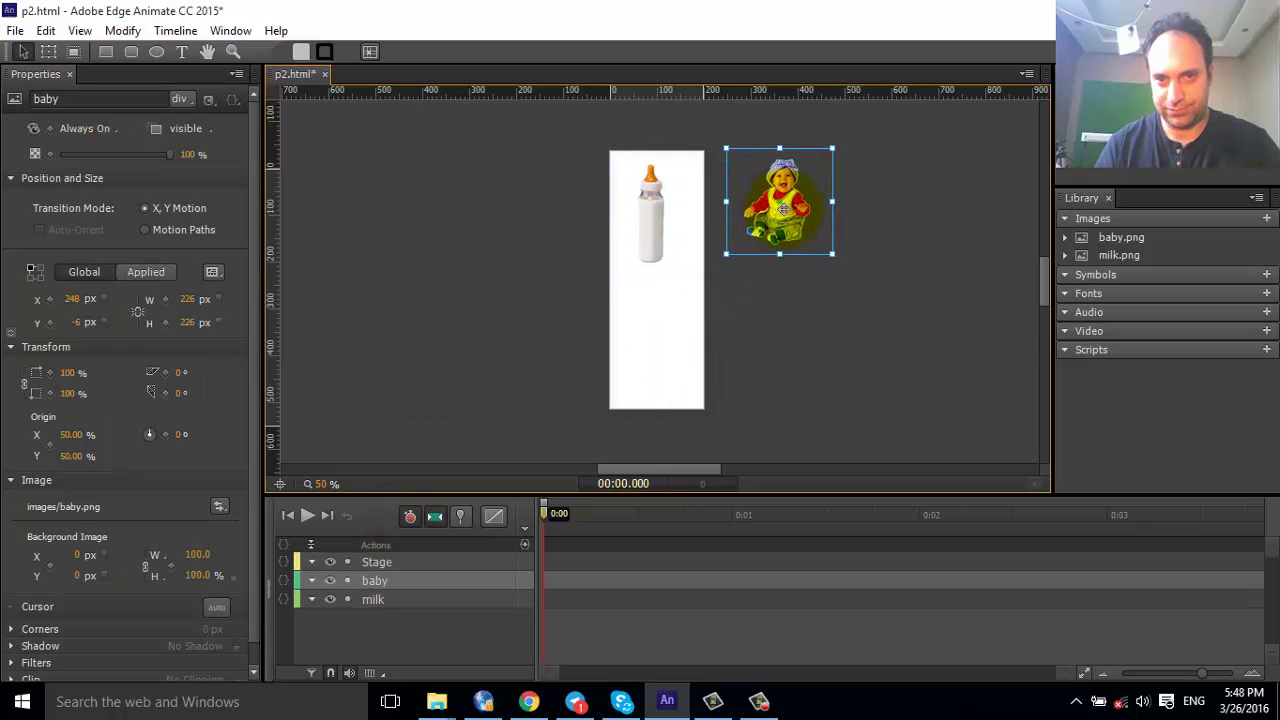
pyautogui.click(651, 212)
pyautogui.moveTo(651, 212); pyautogui.dragTo(781, 344)
pyautogui.click(867, 312)
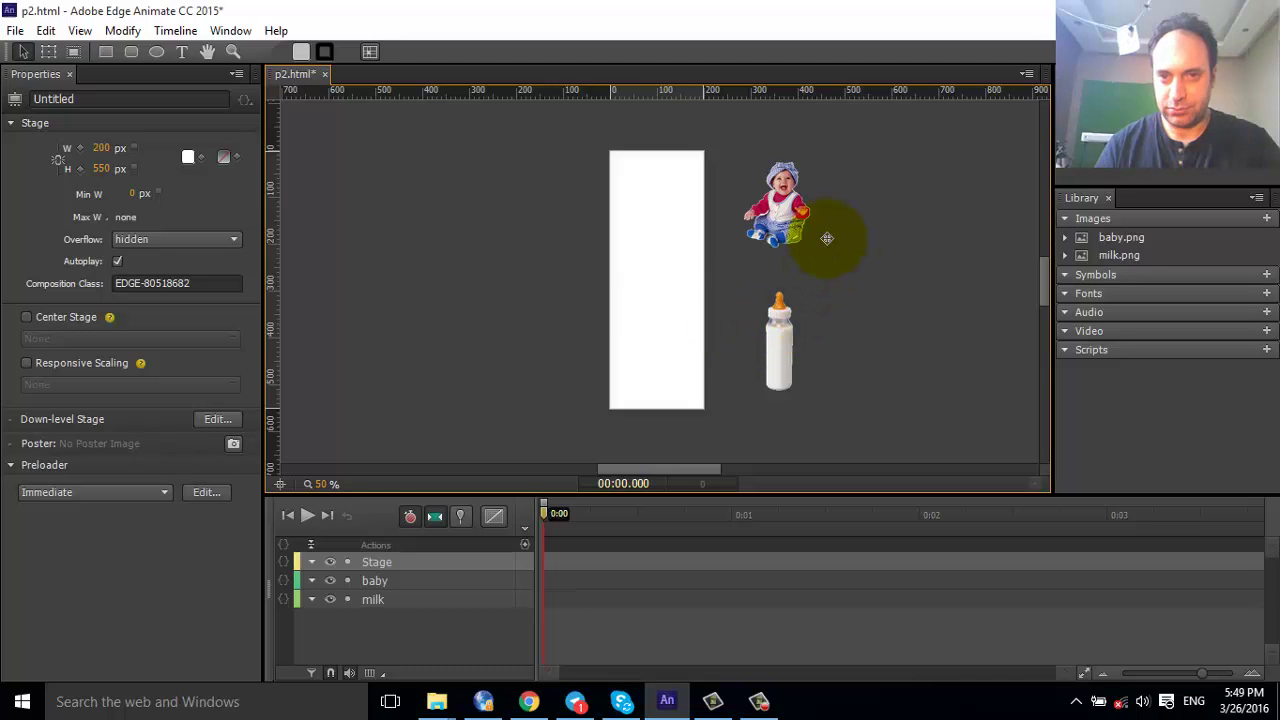
# Place the baby just above the stage at about X -13, Y -214 px, and the milk bottle beside its right edge at X 213, Y 0 px.
pyautogui.moveTo(770, 205); pyautogui.dragTo(676, 117)
pyautogui.click(773, 216)
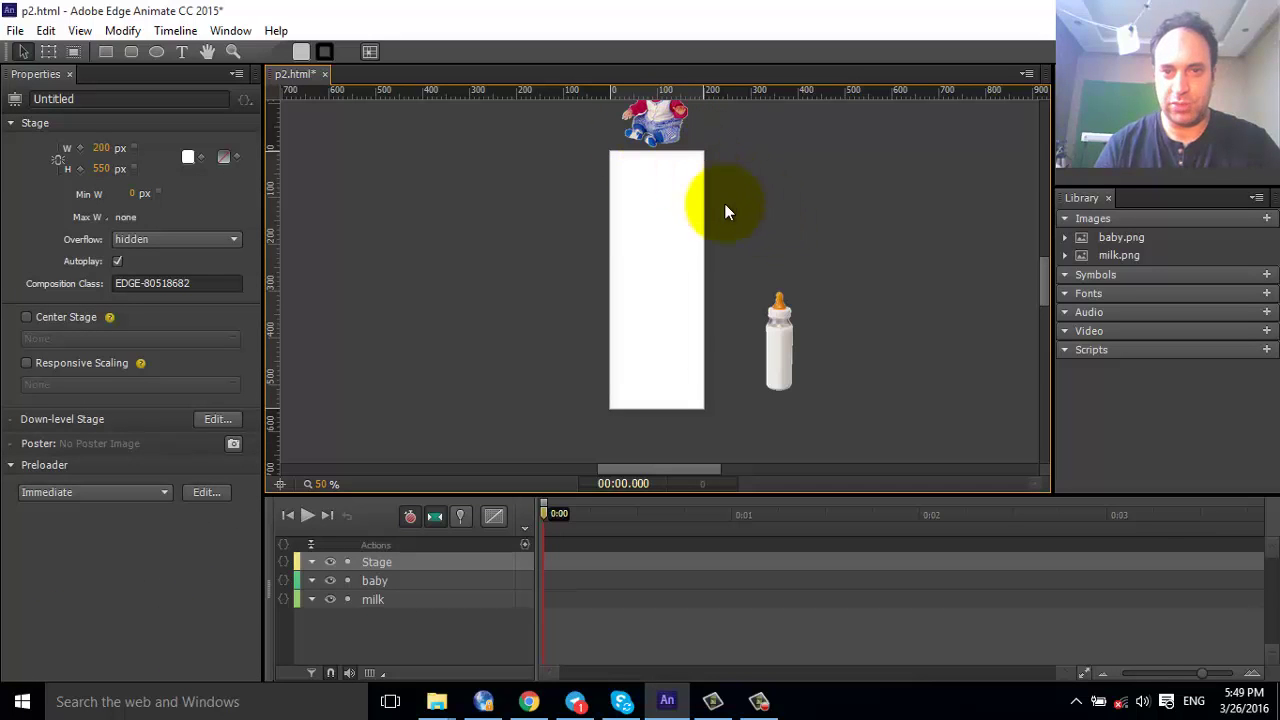
pyautogui.moveTo(797, 343); pyautogui.dragTo(764, 228)
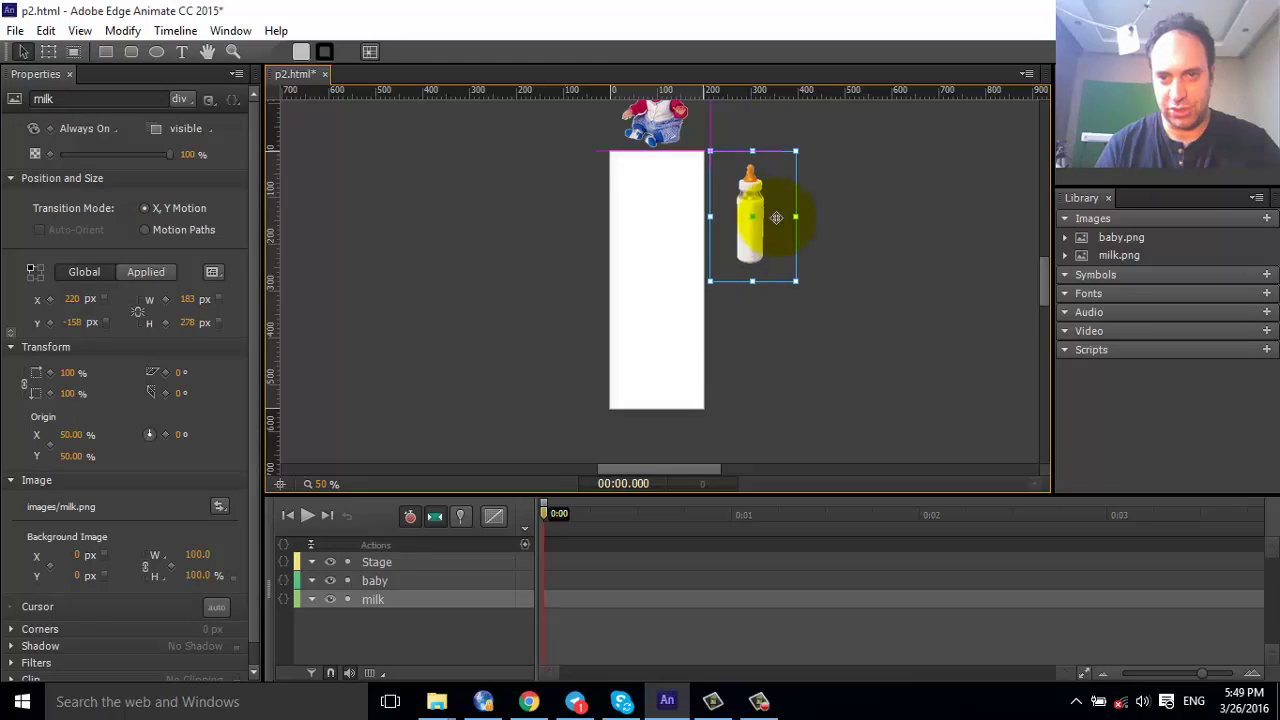
pyautogui.scroll(2, 1043, 290)
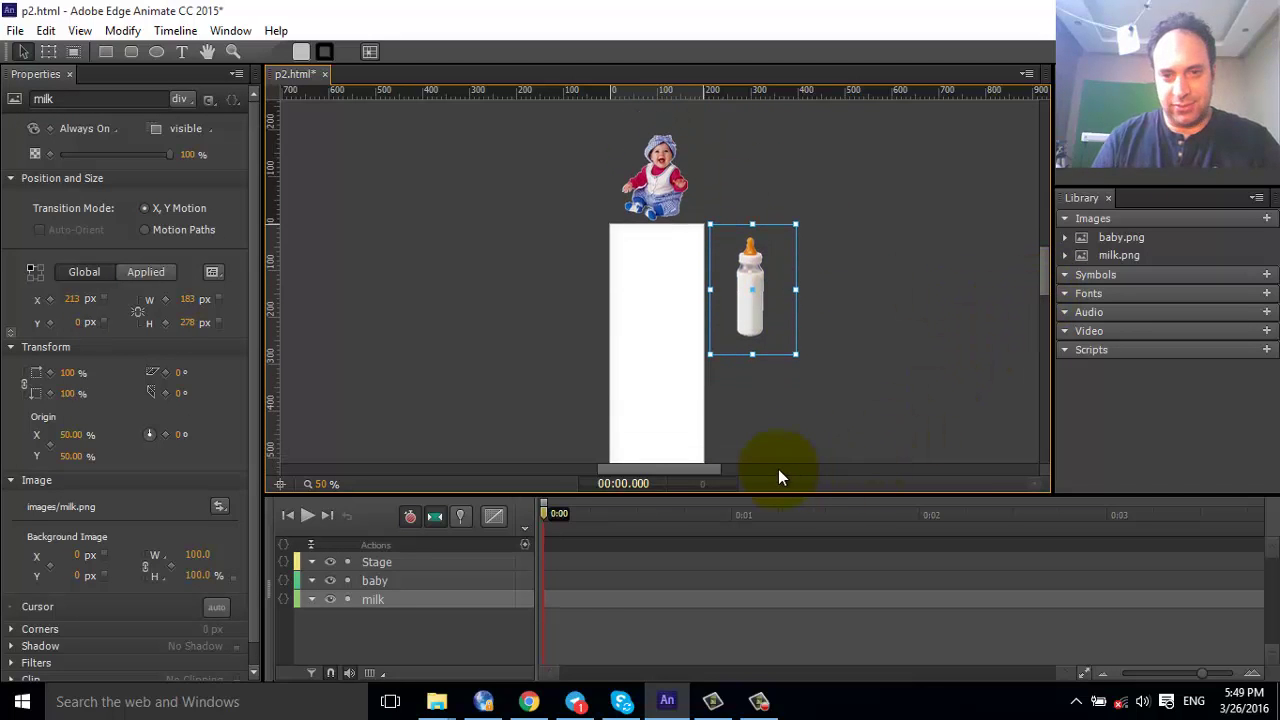
pyautogui.scroll(-5, 867, 375)
pyautogui.scroll(5, 867, 375)
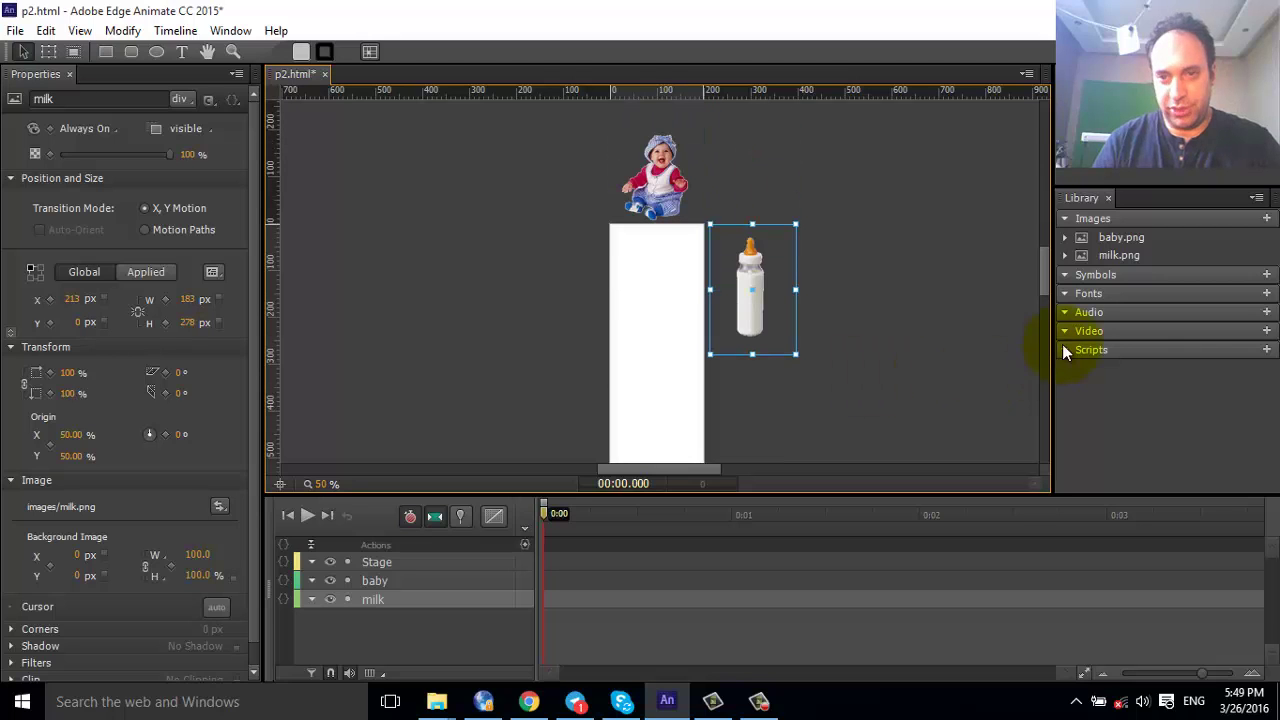
pyautogui.scroll(-2, 1047, 287)
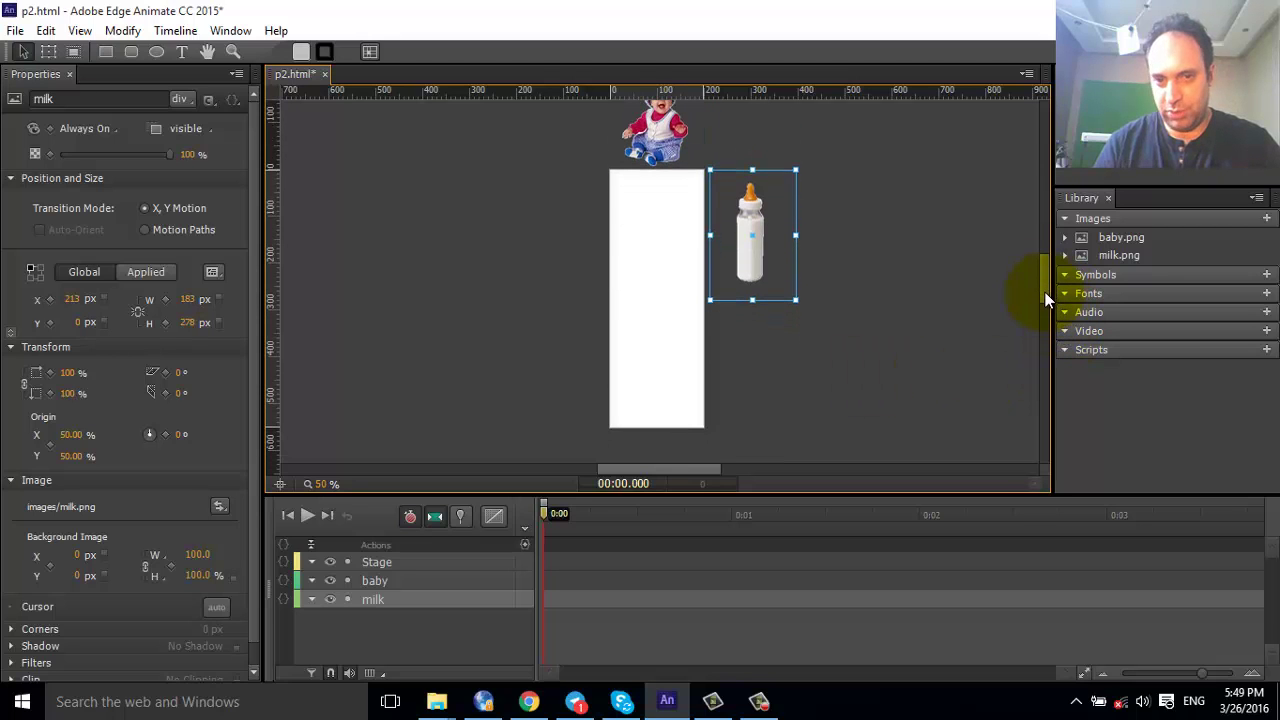
pyautogui.scroll(2, 1045, 292)
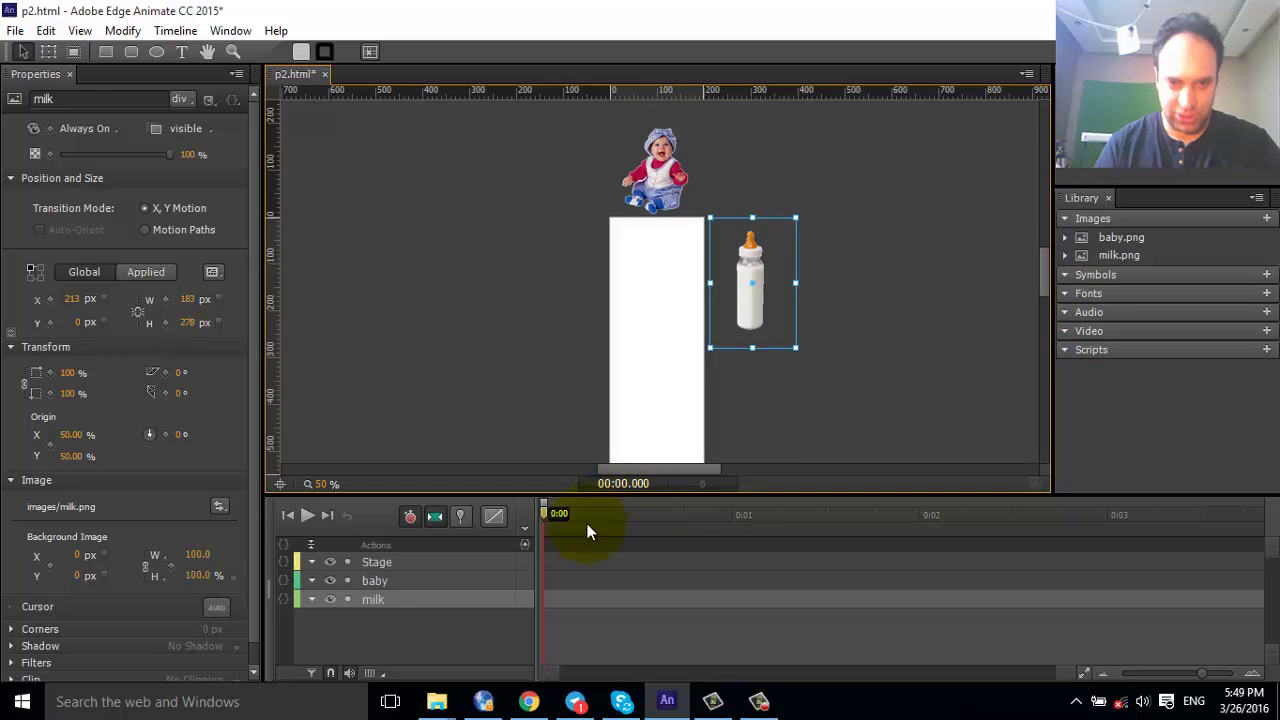
# Hide the milk element and select the baby element with the playhead at 0:00.
pyautogui.click(330, 599)
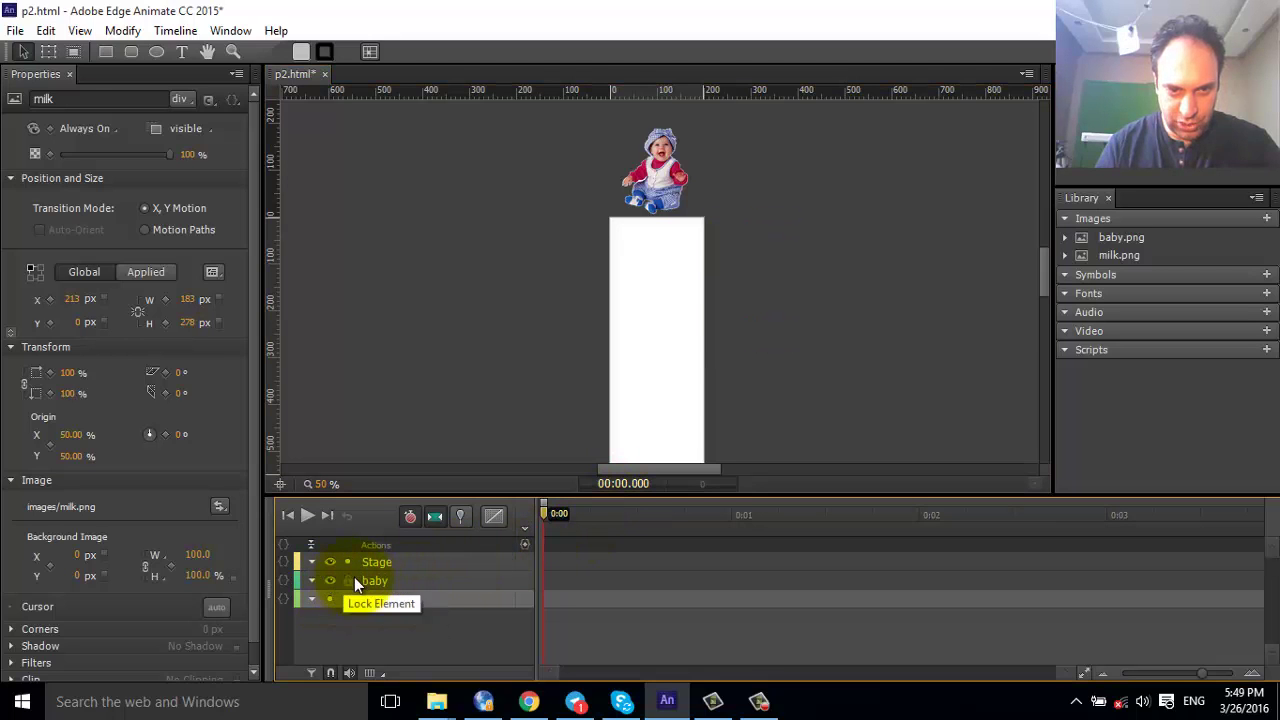
pyautogui.click(371, 579)
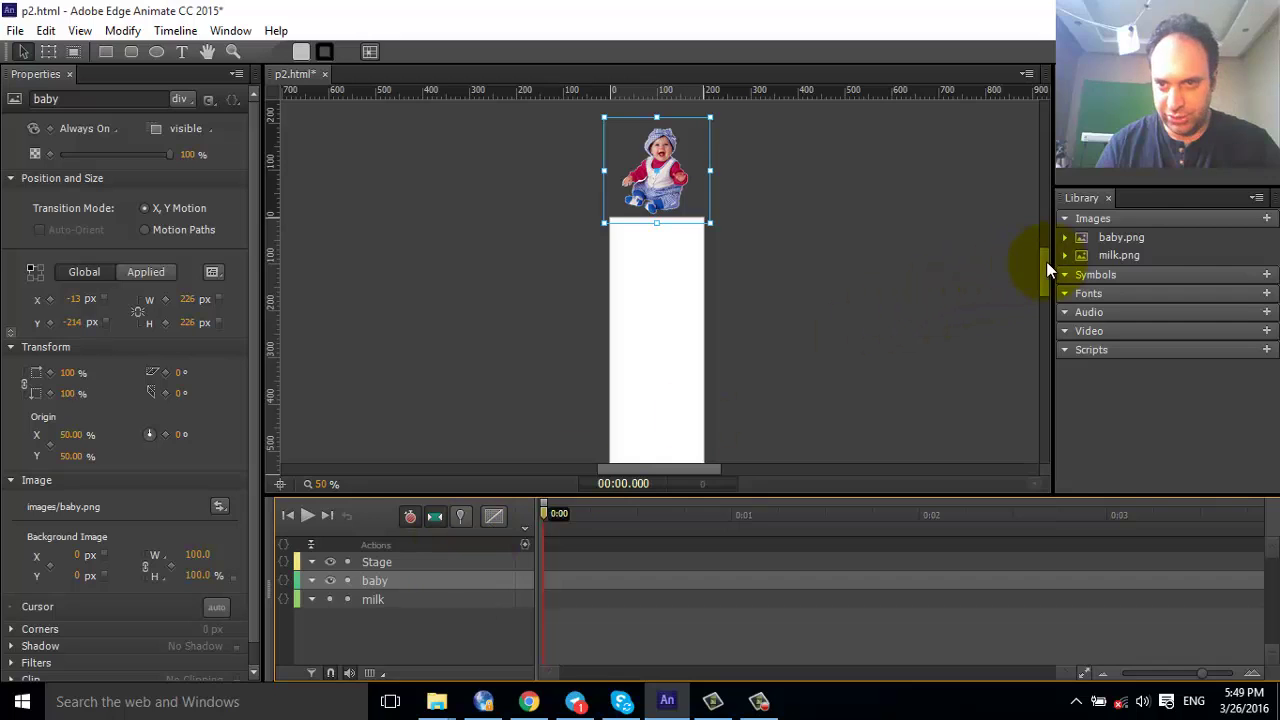
pyautogui.moveTo(1045, 264); pyautogui.dragTo(1046, 271)
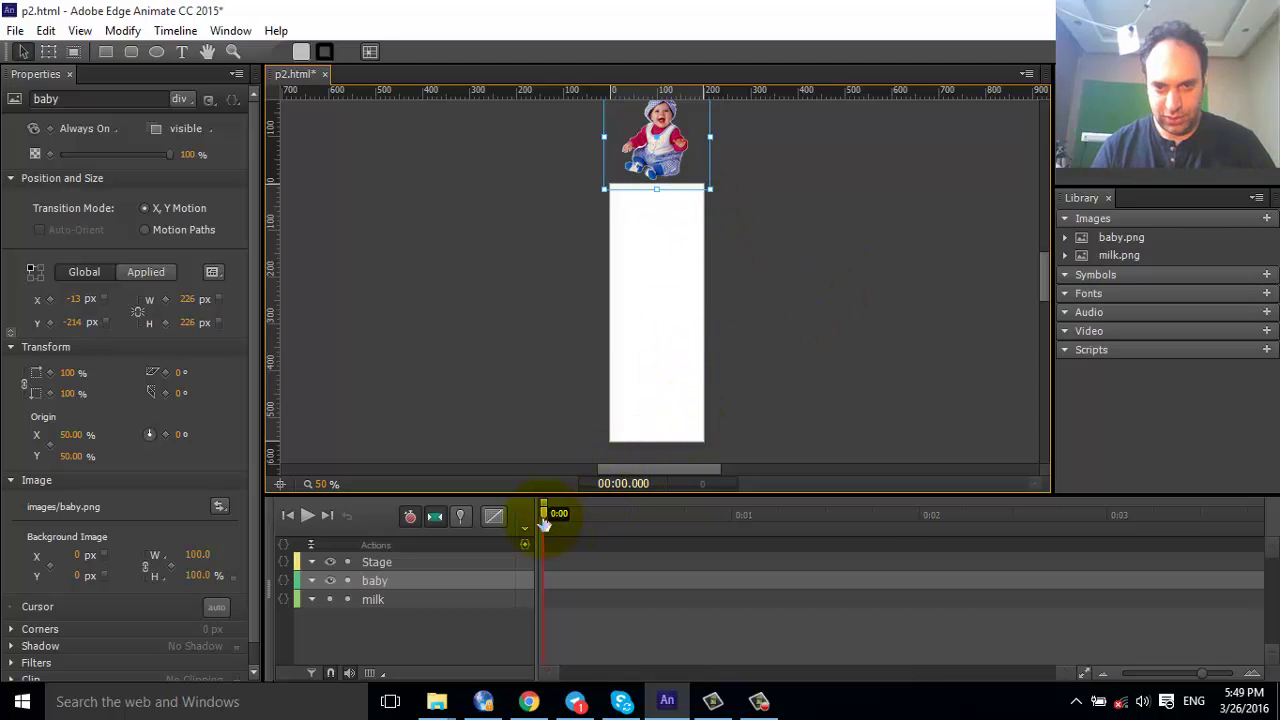
pyautogui.moveTo(546, 523); pyautogui.dragTo(919, 533)
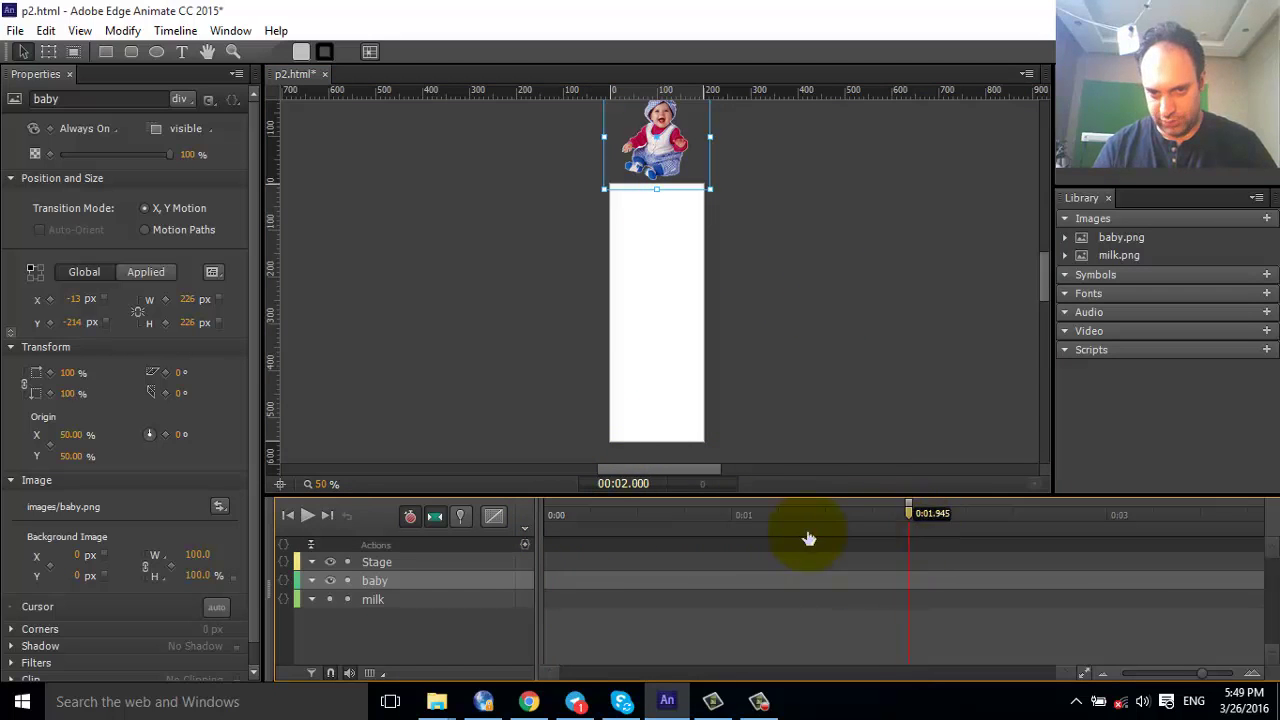
pyautogui.moveTo(809, 537); pyautogui.dragTo(543, 543)
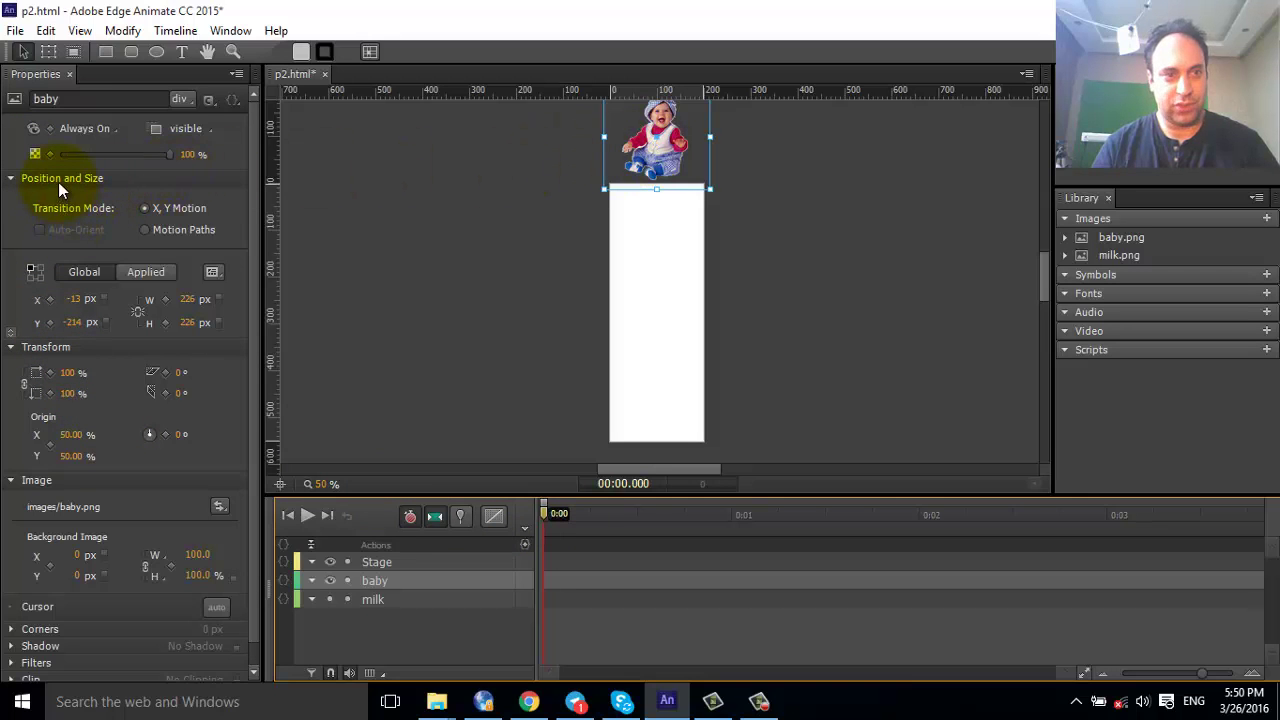
# Animate the baby with Y position keyframes from -214 px at 0:00 to about 336 px at 0:02, inside the stage's lower end.
pyautogui.click(50, 323)
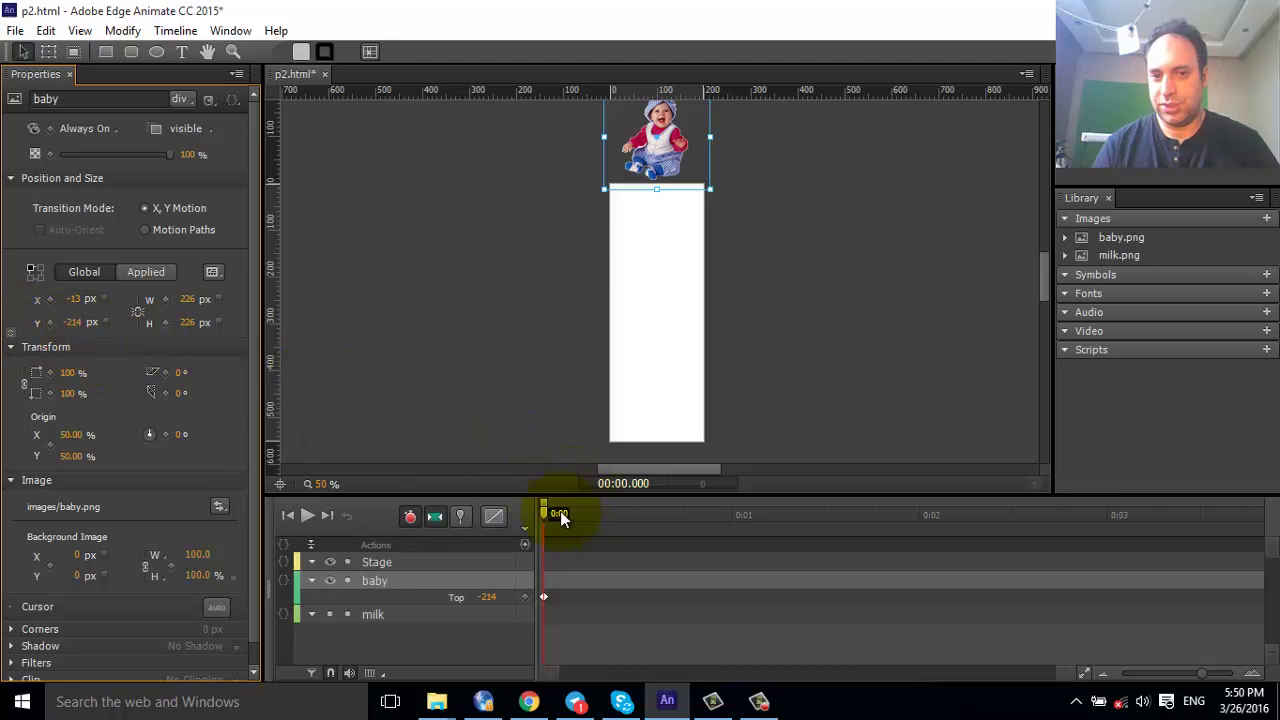
pyautogui.moveTo(544, 514); pyautogui.dragTo(566, 515)
pyautogui.moveTo(625, 556); pyautogui.dragTo(660, 576)
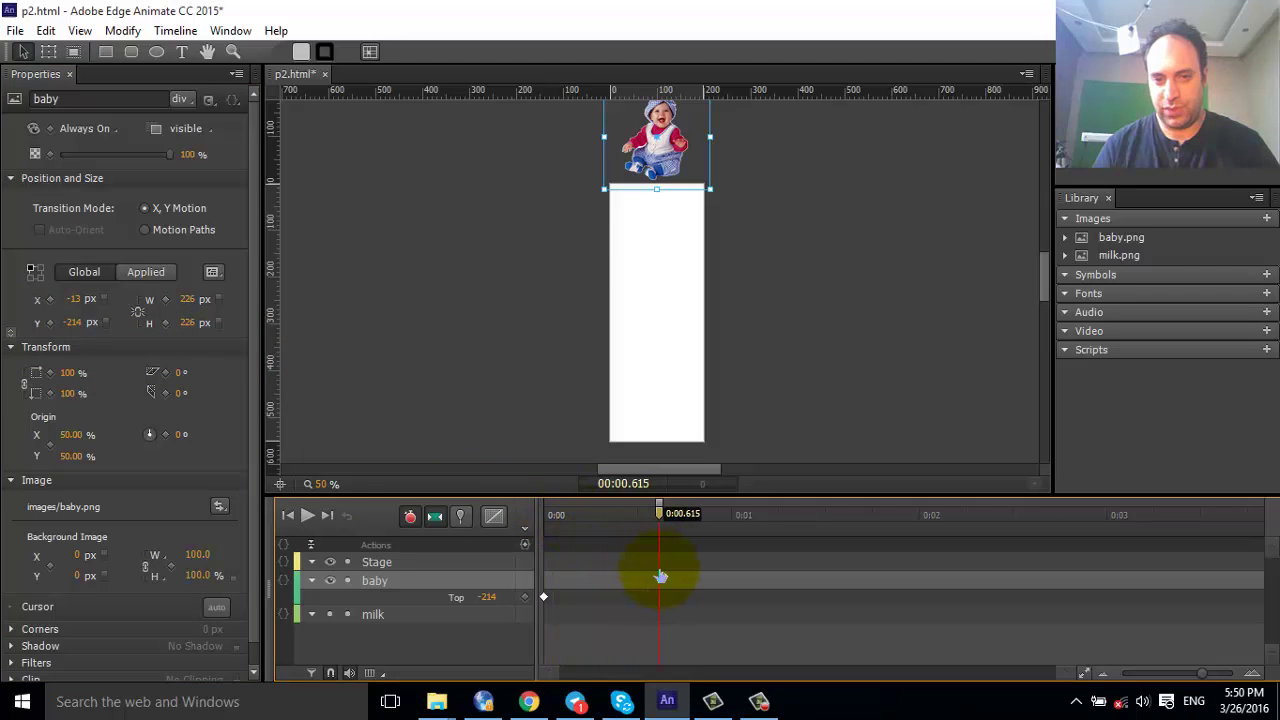
pyautogui.moveTo(820, 597); pyautogui.dragTo(926, 599)
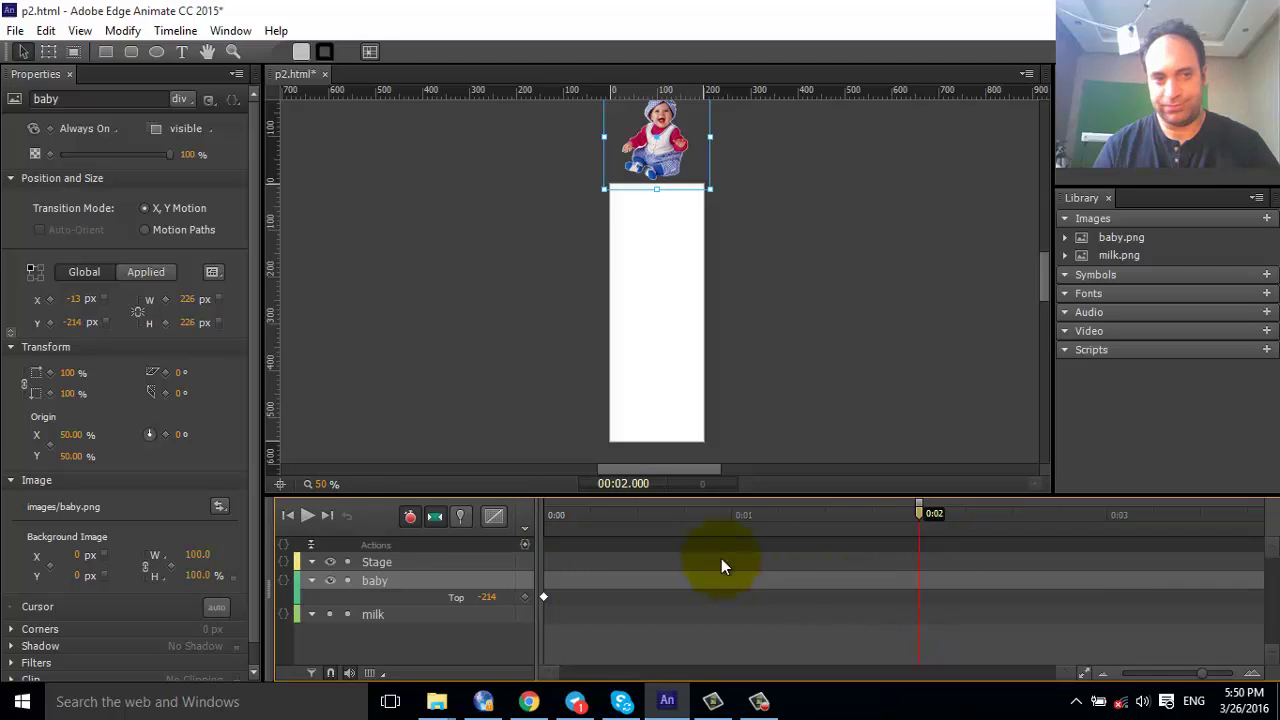
pyautogui.click(50, 322)
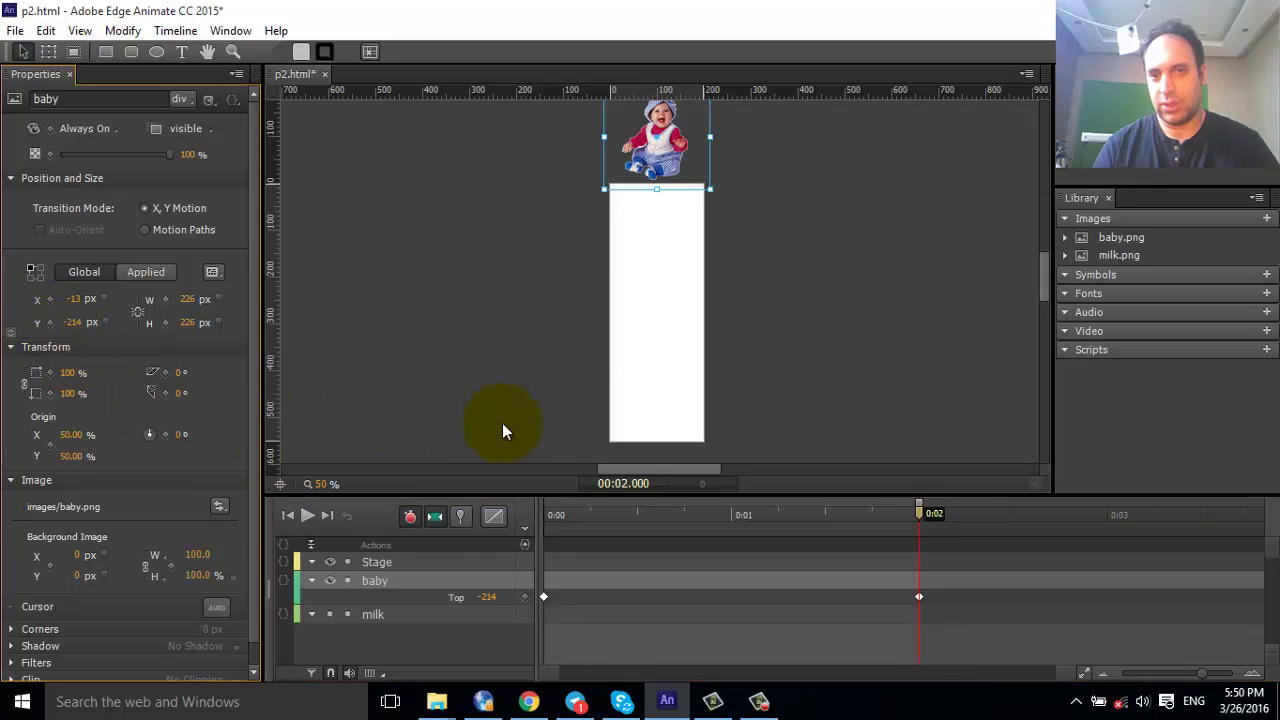
pyautogui.moveTo(652, 138); pyautogui.dragTo(655, 394)
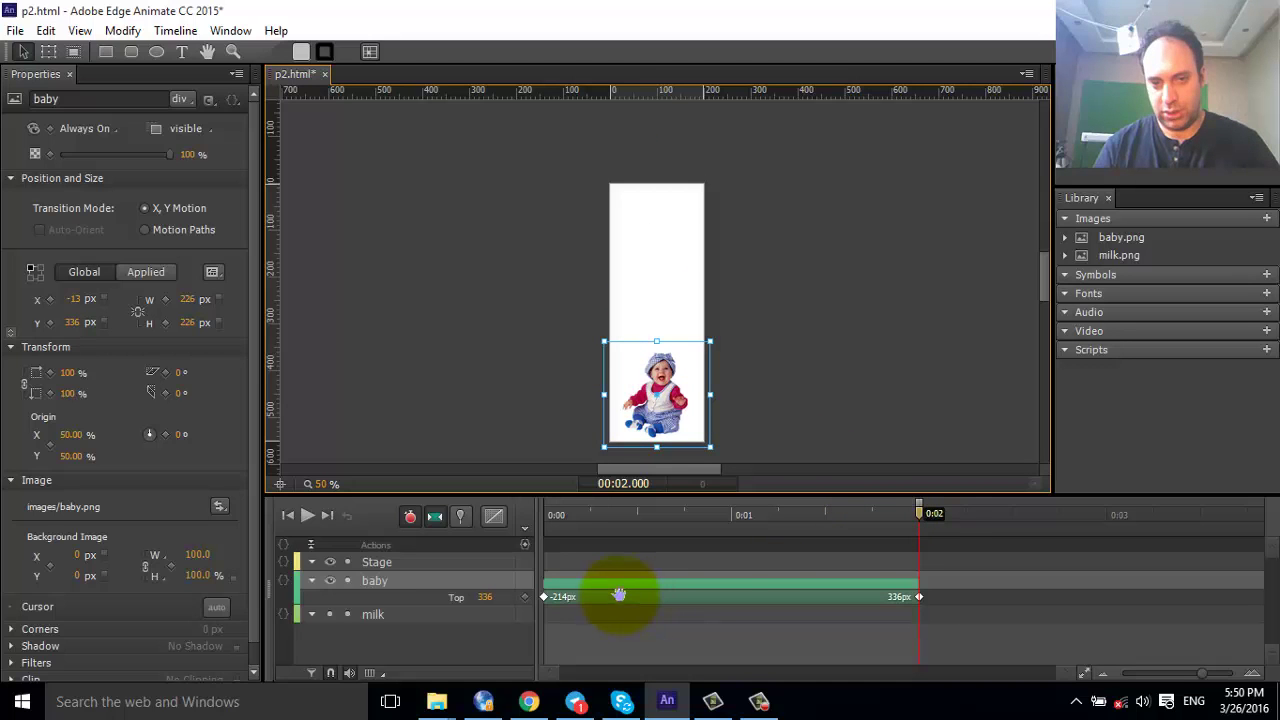
pyautogui.moveTo(931, 516)
pyautogui.mouseDown()
pyautogui.moveTo(590, 520)
pyautogui.moveTo(919, 516)
pyautogui.mouseUp()
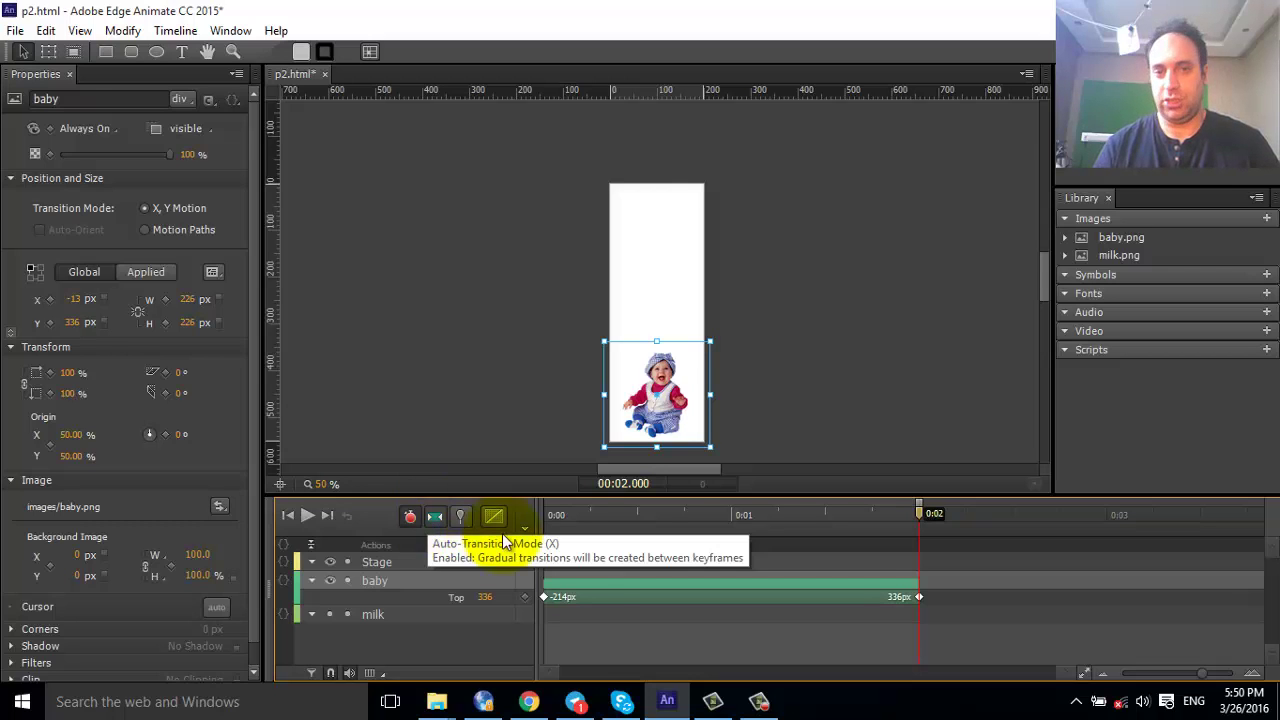
# Check the options for the baby's transition, and undo its downward move and the Y position keyframes.
pyautogui.rightClick(543, 597)
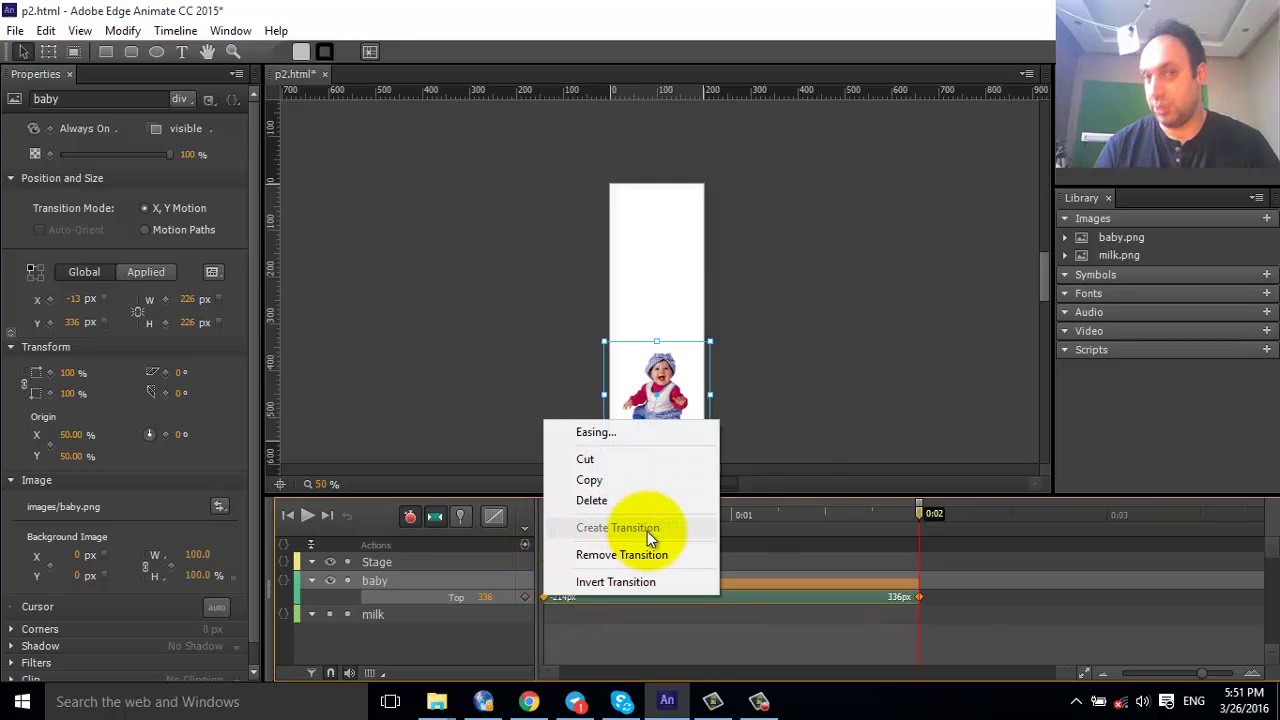
pyautogui.click(805, 410)
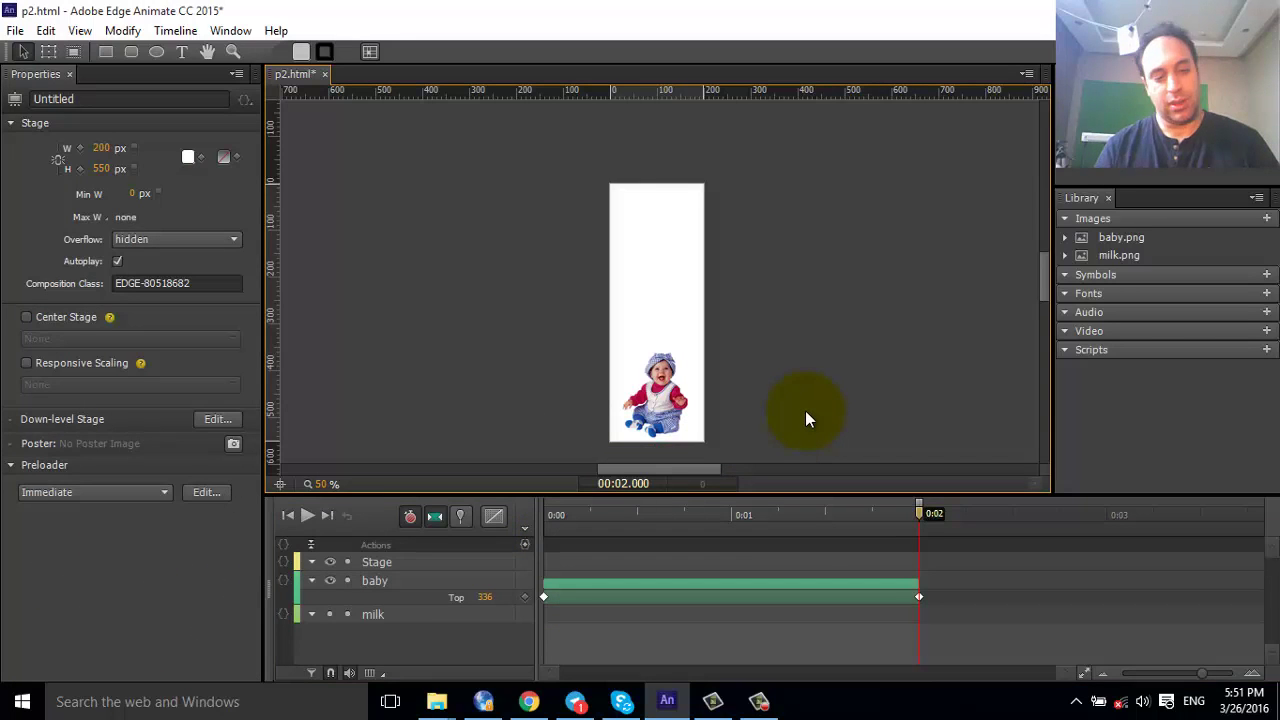
pyautogui.hotkey('ctrl', 'z')
pyautogui.hotkey('ctrl', 'z')
pyautogui.hotkey('ctrl', 'z')
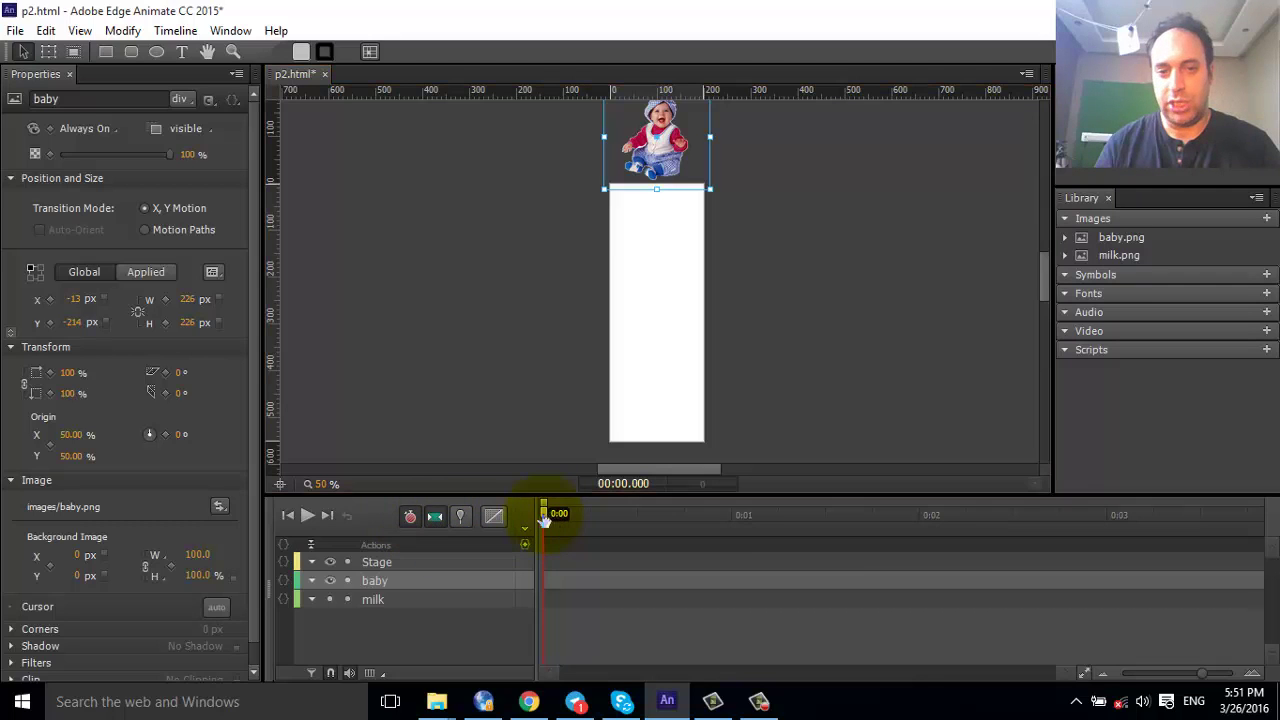
# Try moving the baby down to about Y 342 px at 0:02 without a starting position keyframe.
pyautogui.moveTo(544, 518); pyautogui.dragTo(920, 567)
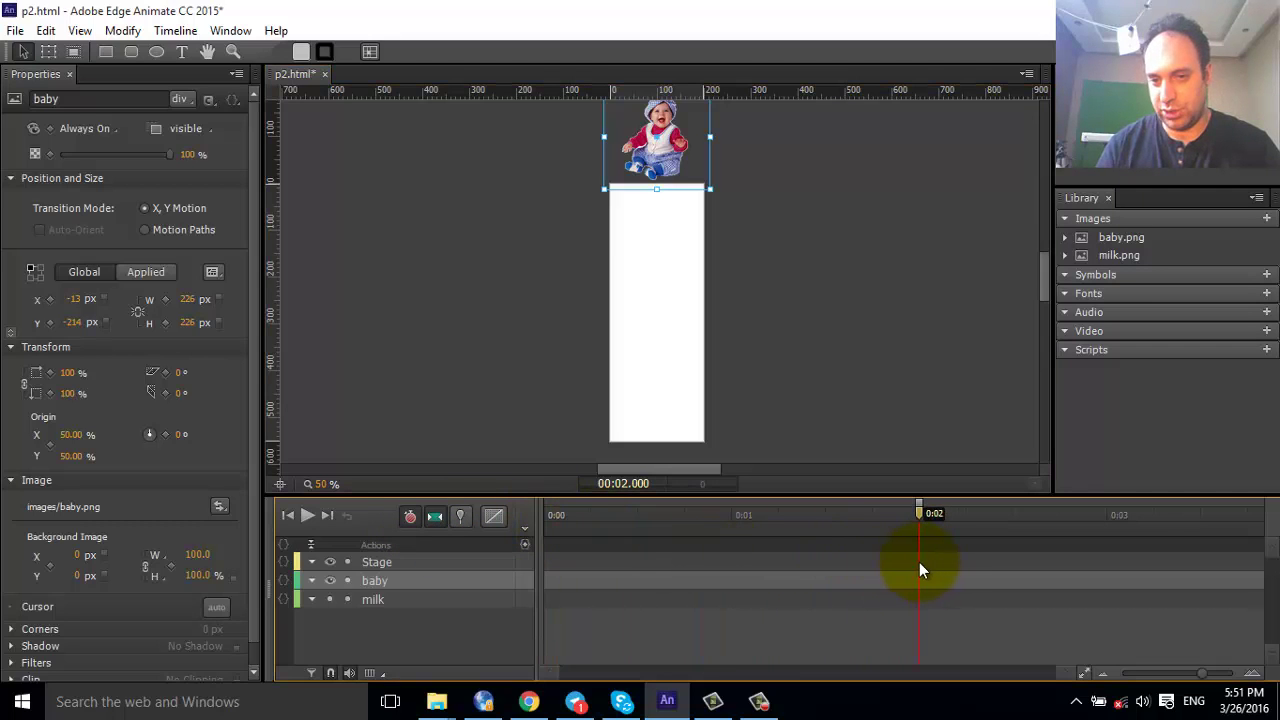
pyautogui.moveTo(653, 190); pyautogui.dragTo(664, 472)
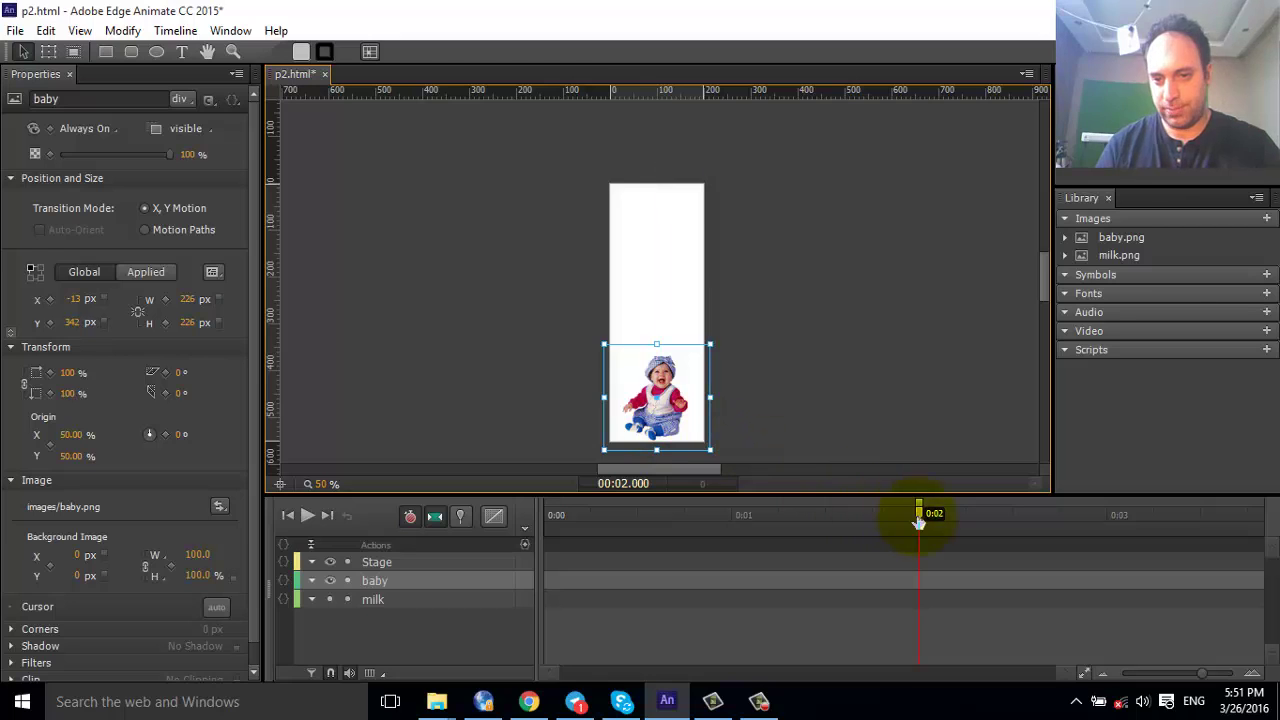
pyautogui.moveTo(918, 521); pyautogui.dragTo(480, 528)
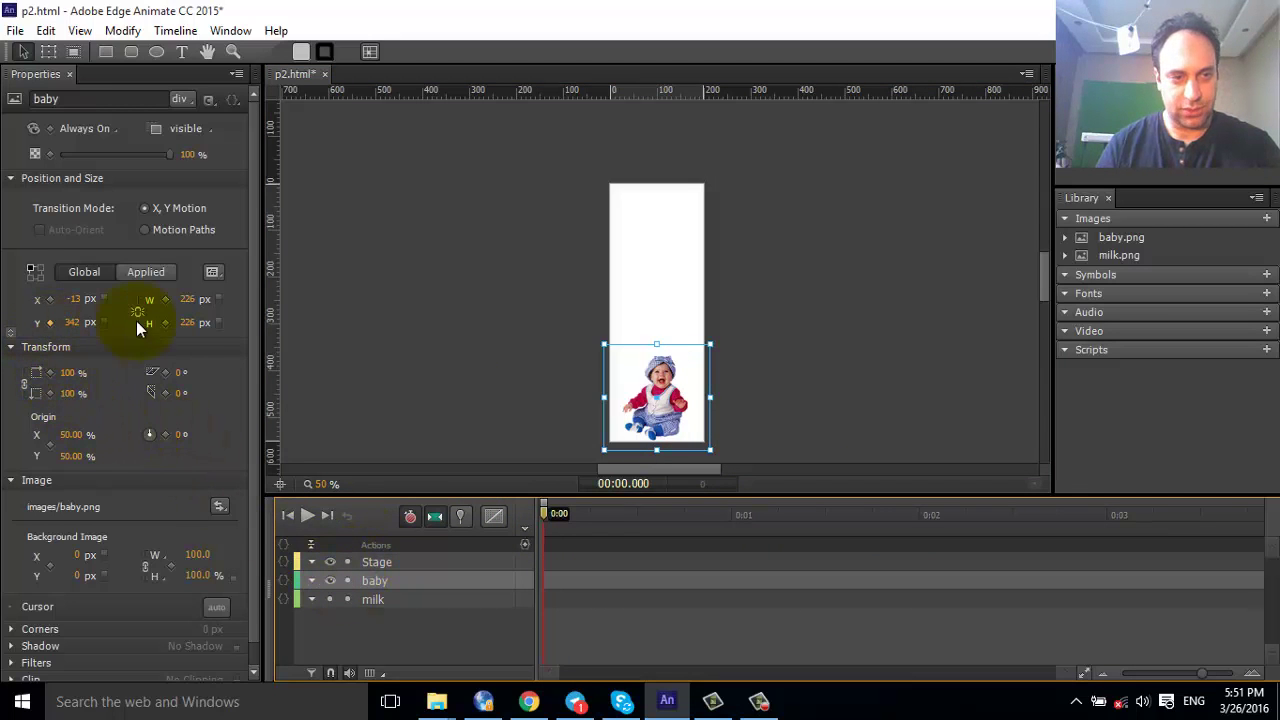
pyautogui.press('End')
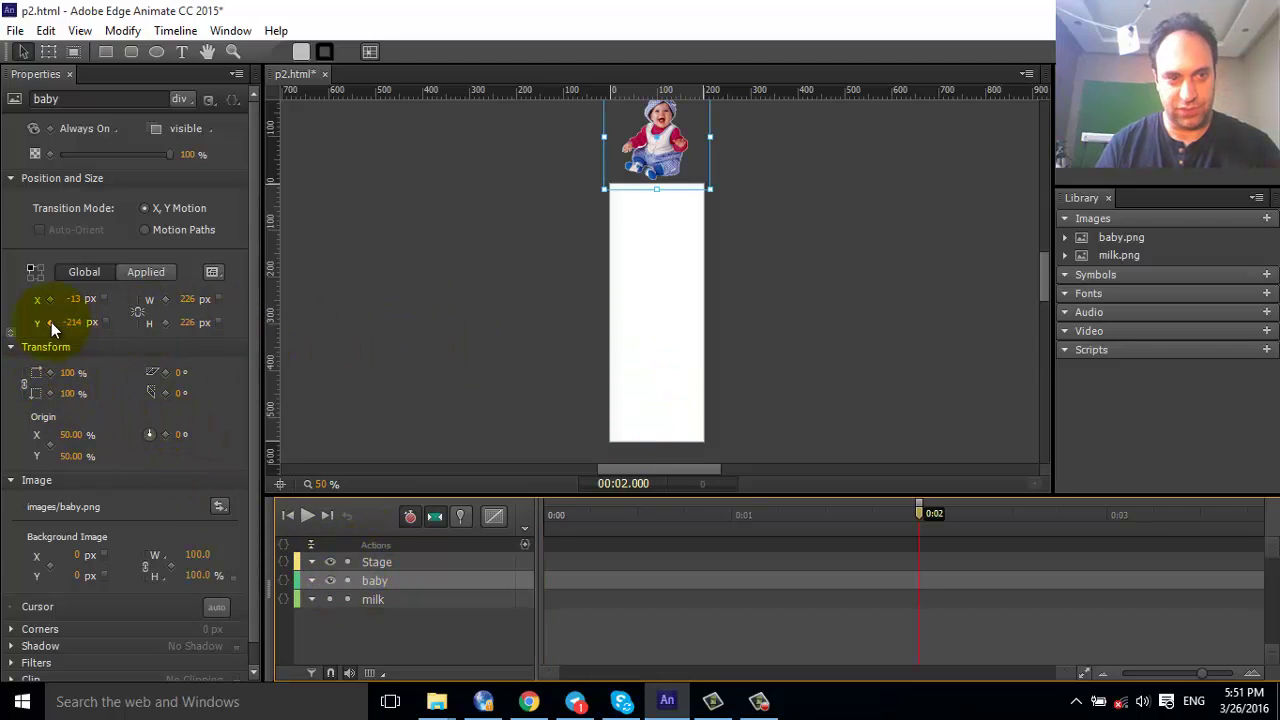
pyautogui.click(51, 322)
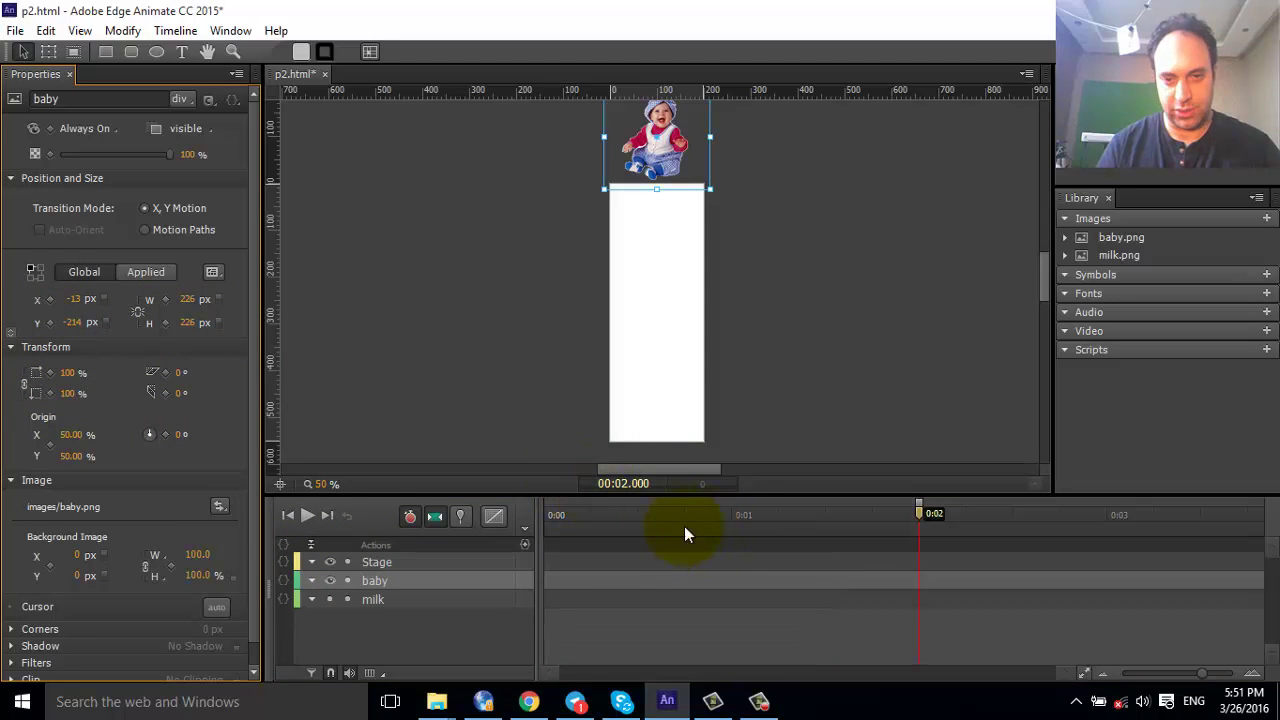
# Add a Y keyframe for the baby at 0:00 and move it straight down to about Y 340 px at 0:02.
pyautogui.press('Home')
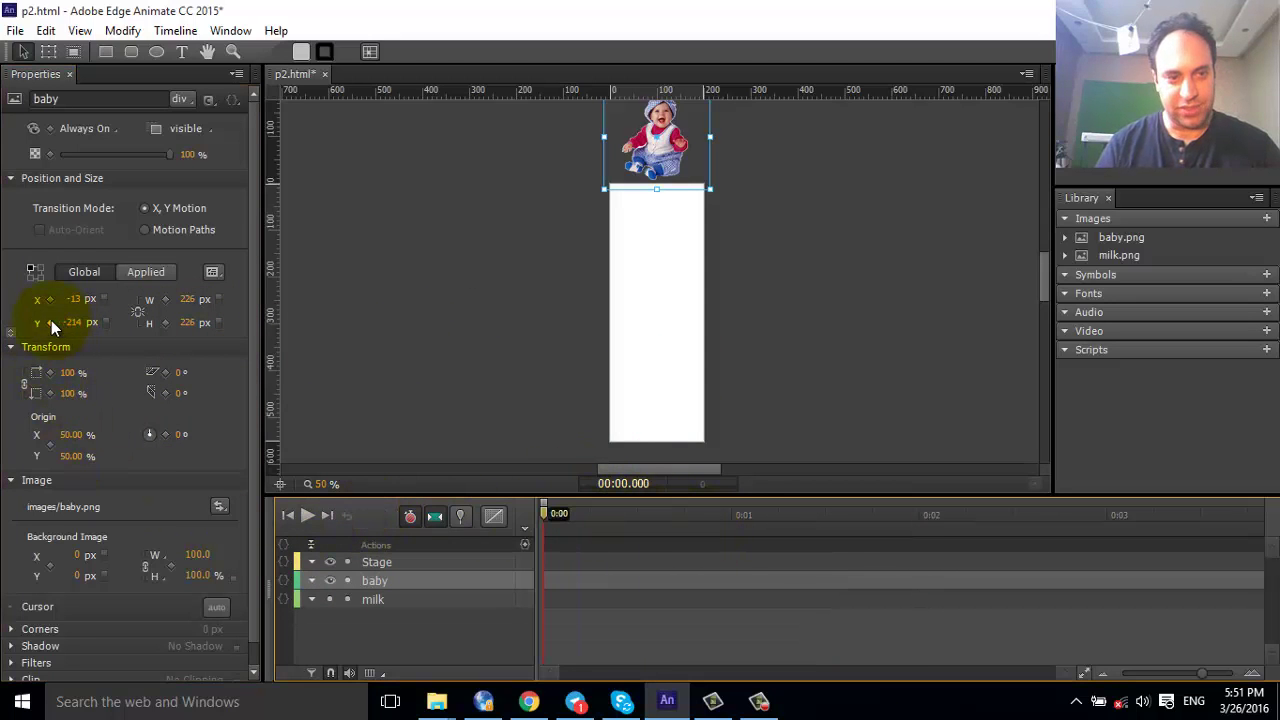
pyautogui.click(51, 321)
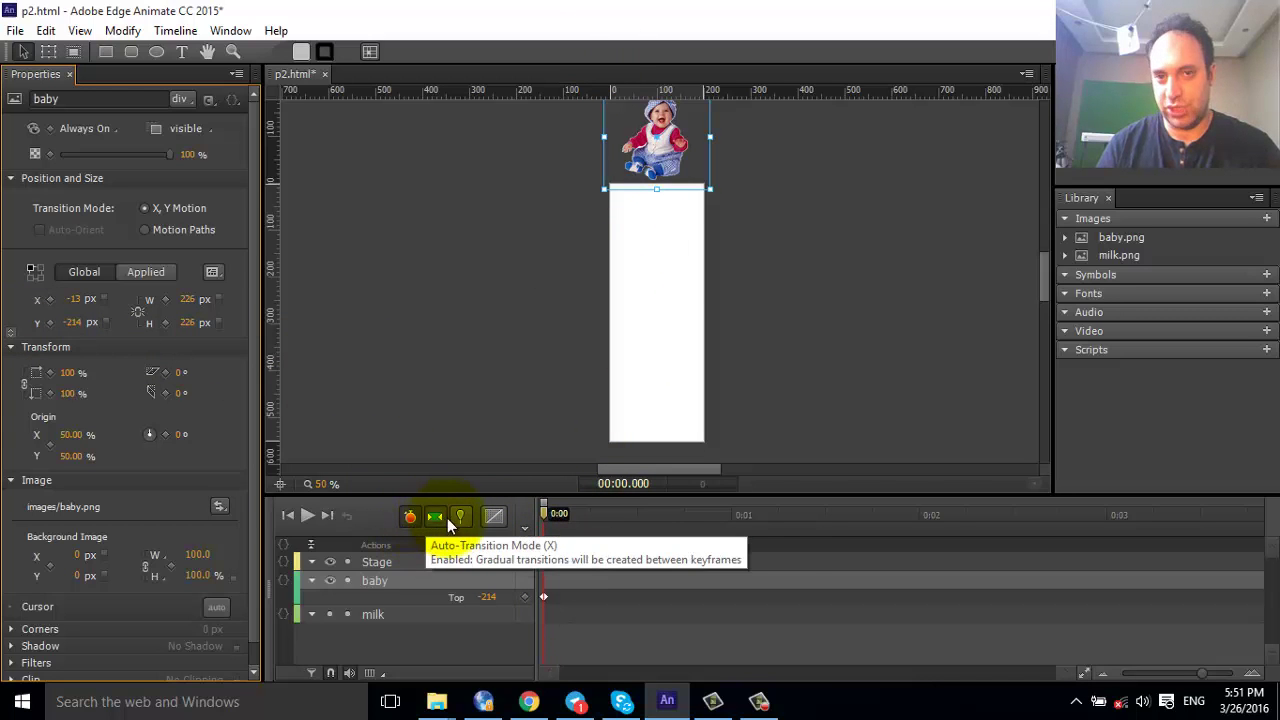
pyautogui.moveTo(543, 522); pyautogui.dragTo(917, 580)
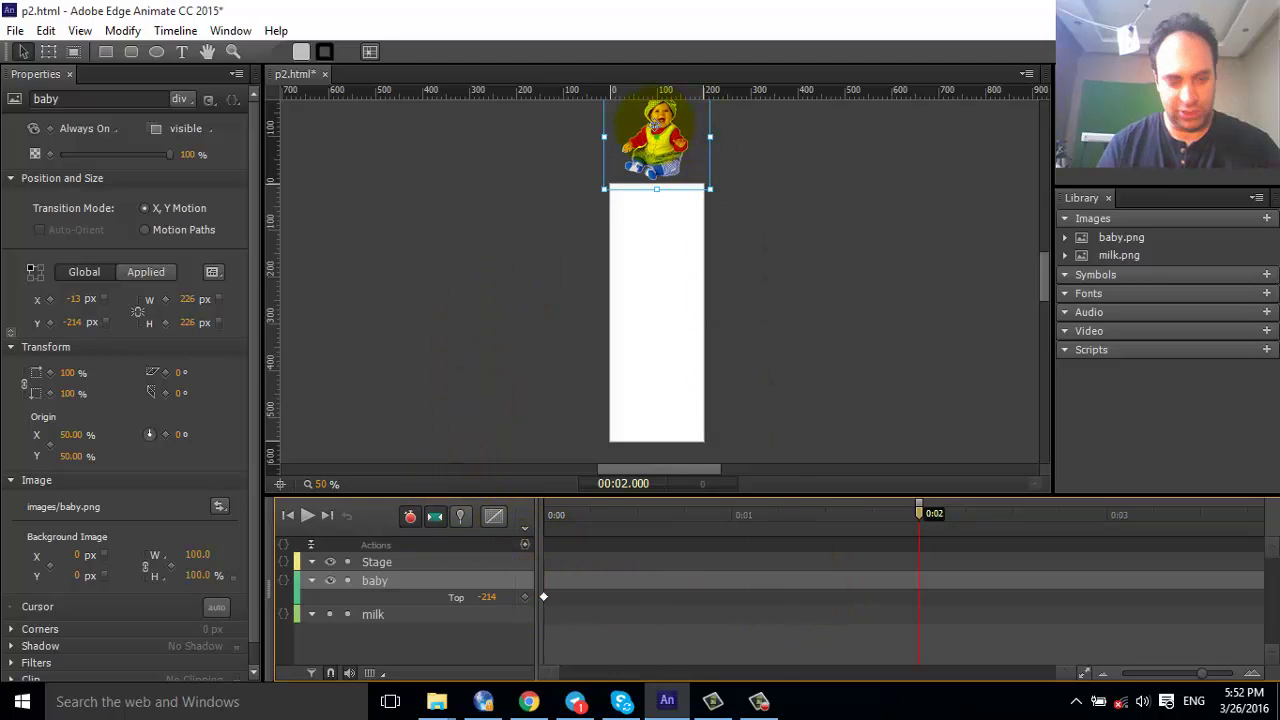
pyautogui.moveTo(660, 140); pyautogui.dragTo(660, 385)
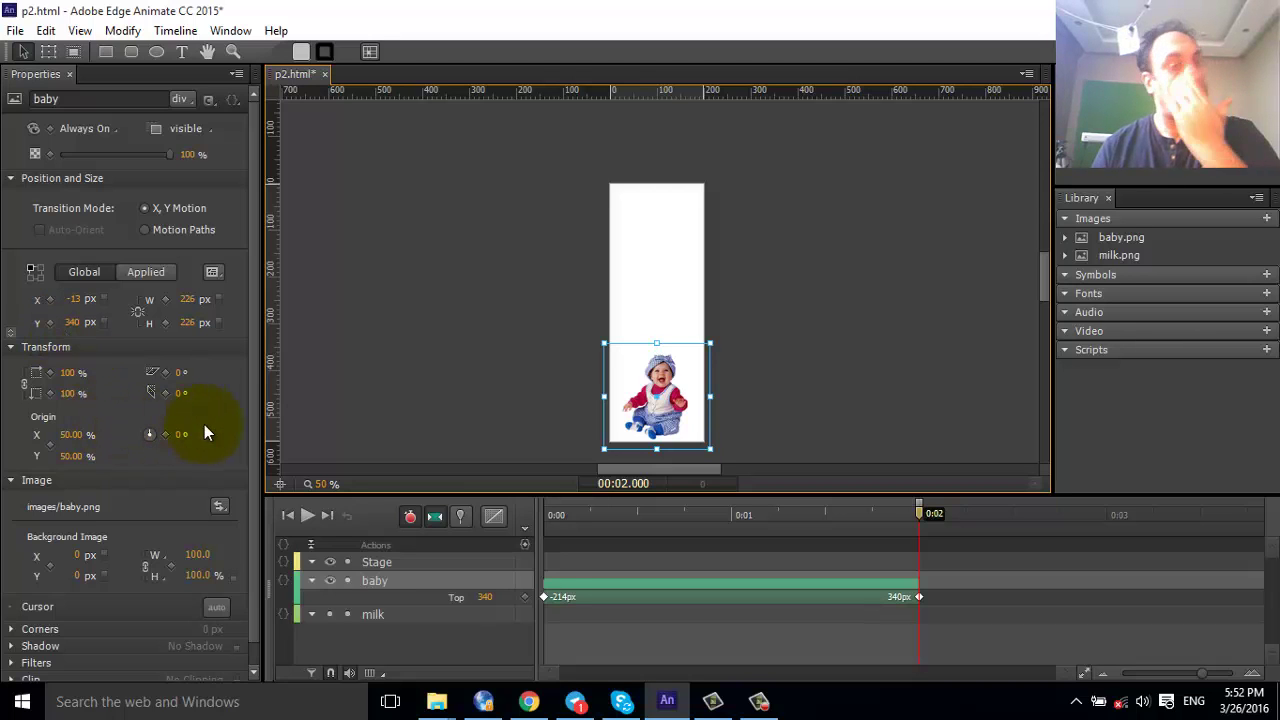
# Deselect the baby and make the hidden milk element visible again.
pyautogui.click(766, 338)
pyautogui.scroll(5, 766, 338)
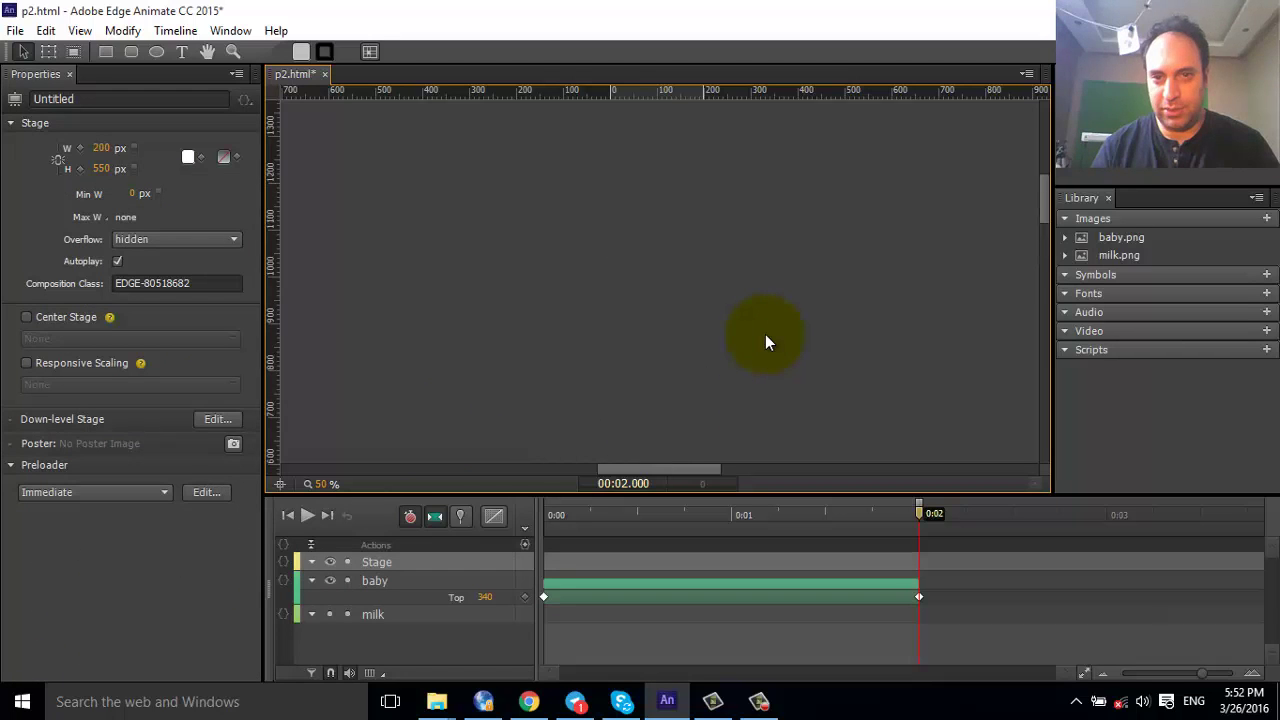
pyautogui.scroll(-4, 765, 334)
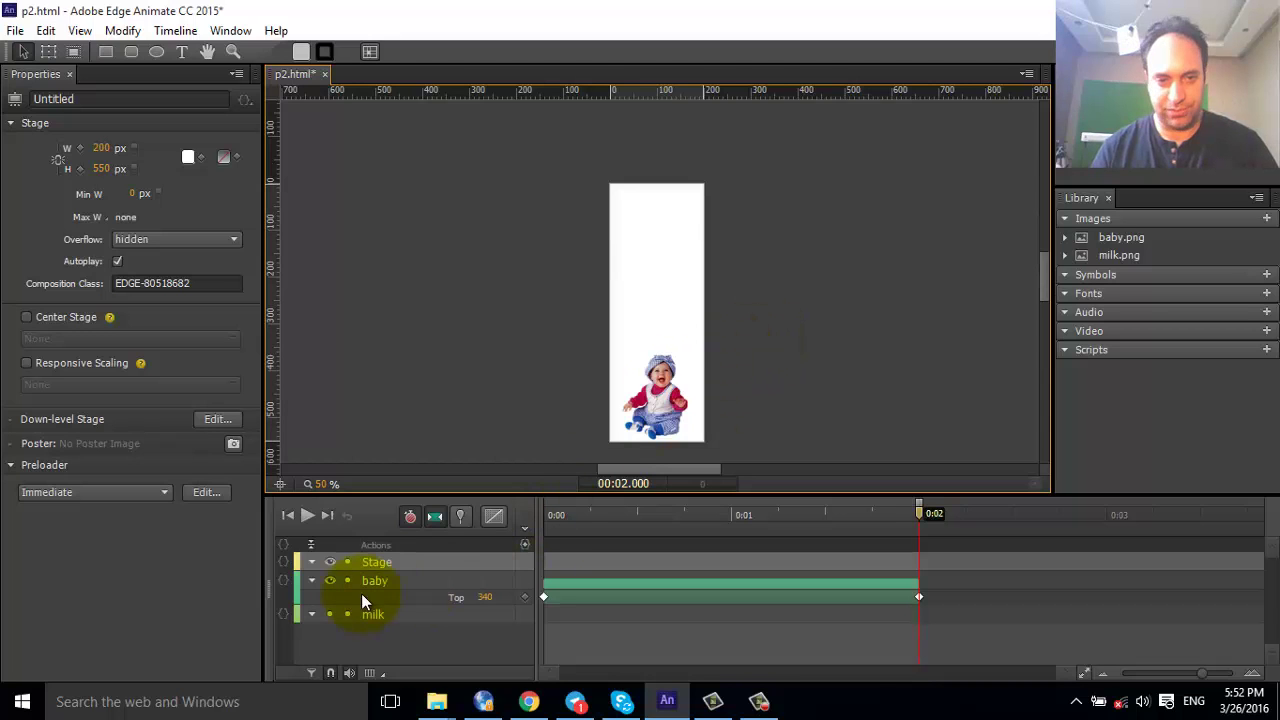
pyautogui.click(330, 614)
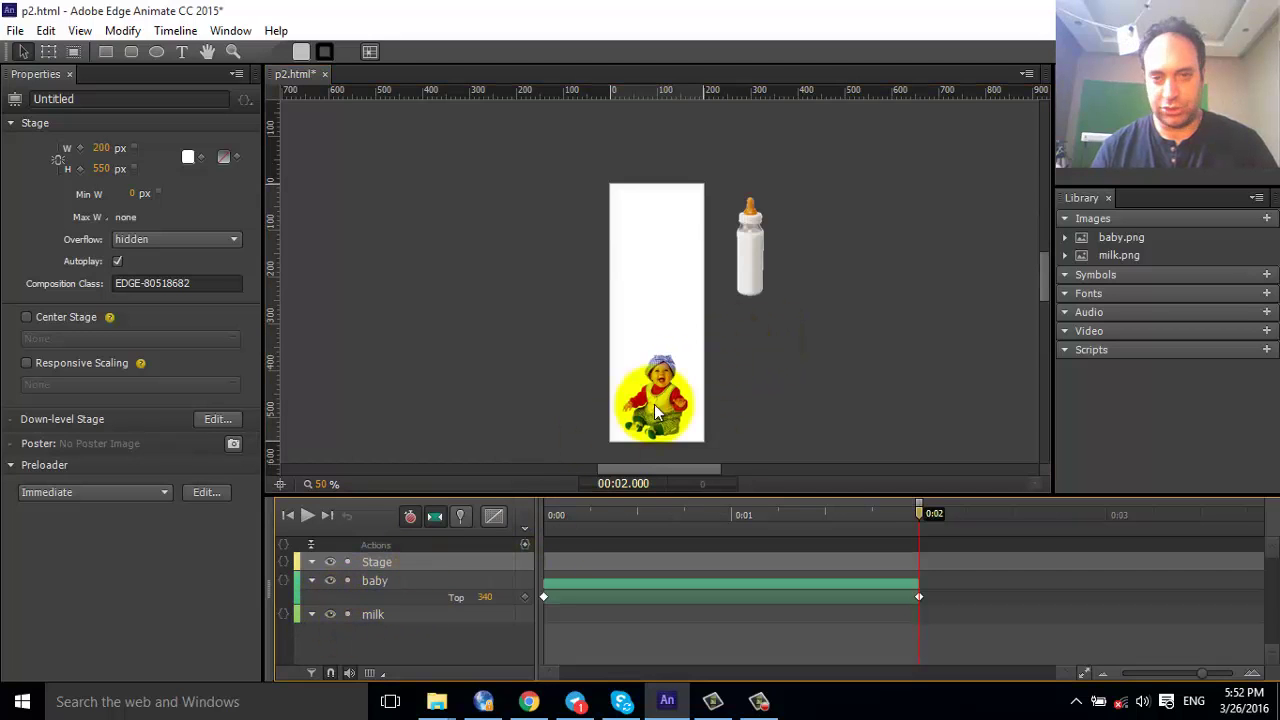
# Add a rotation keyframe to the milk bottle at 0:02 and set its rotation to 180°.
pyautogui.click(755, 258)
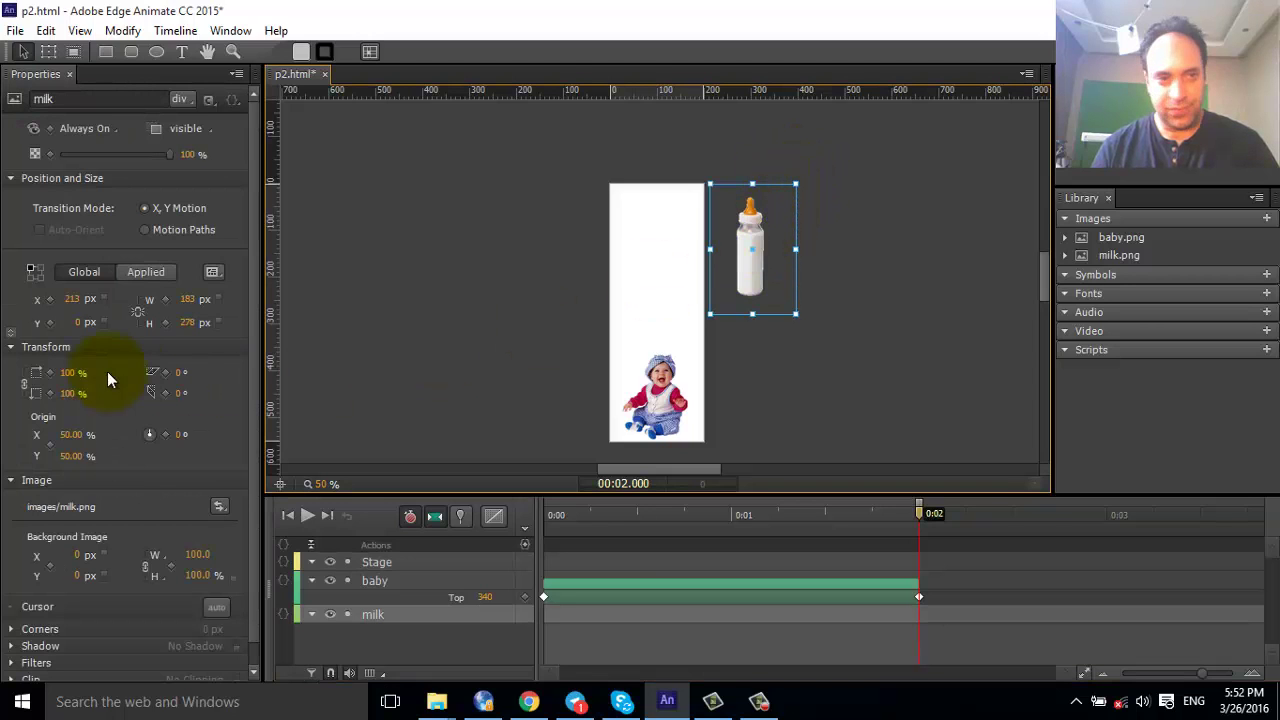
pyautogui.click(167, 434)
pyautogui.click(180, 437)
pyautogui.write('180')
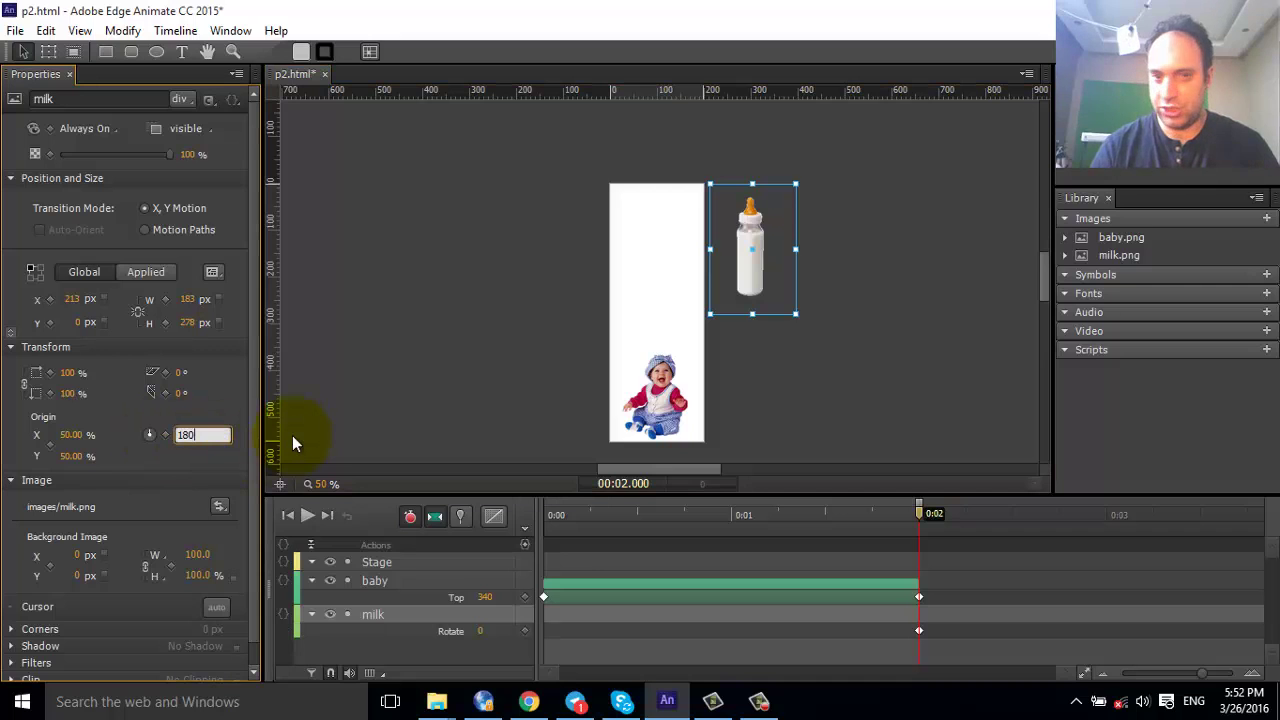
pyautogui.press('Return')
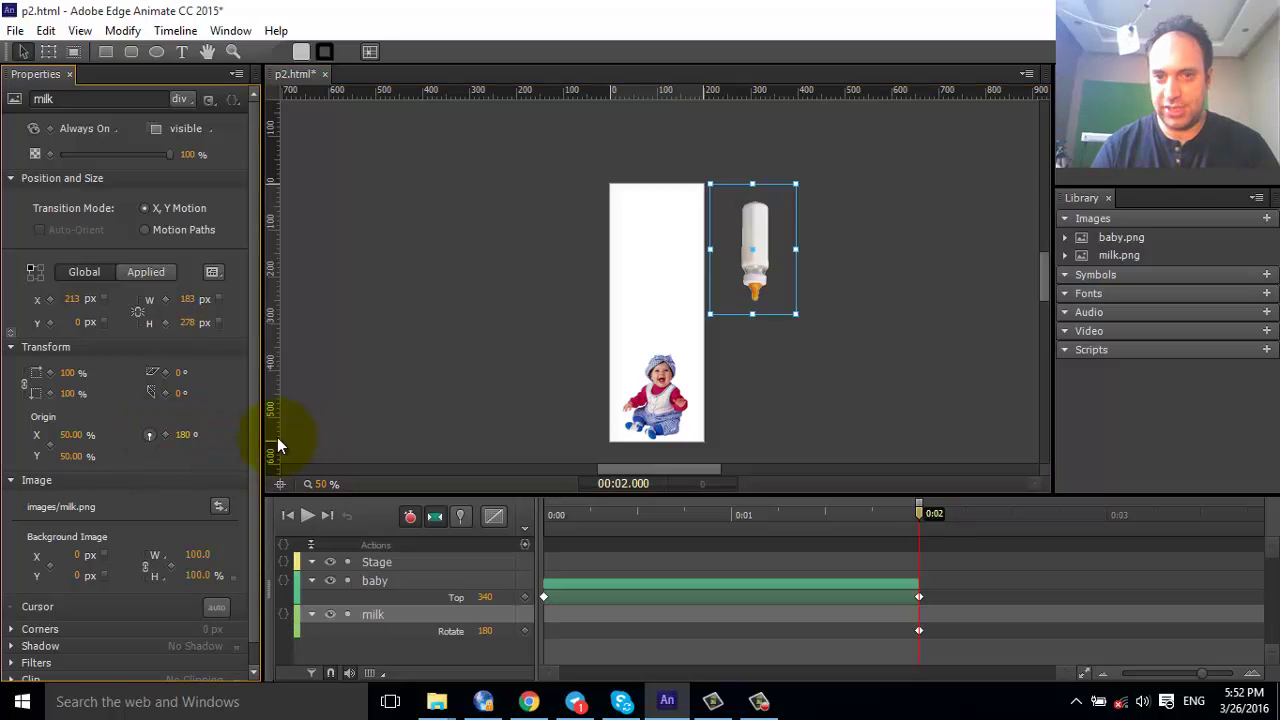
pyautogui.click(832, 319)
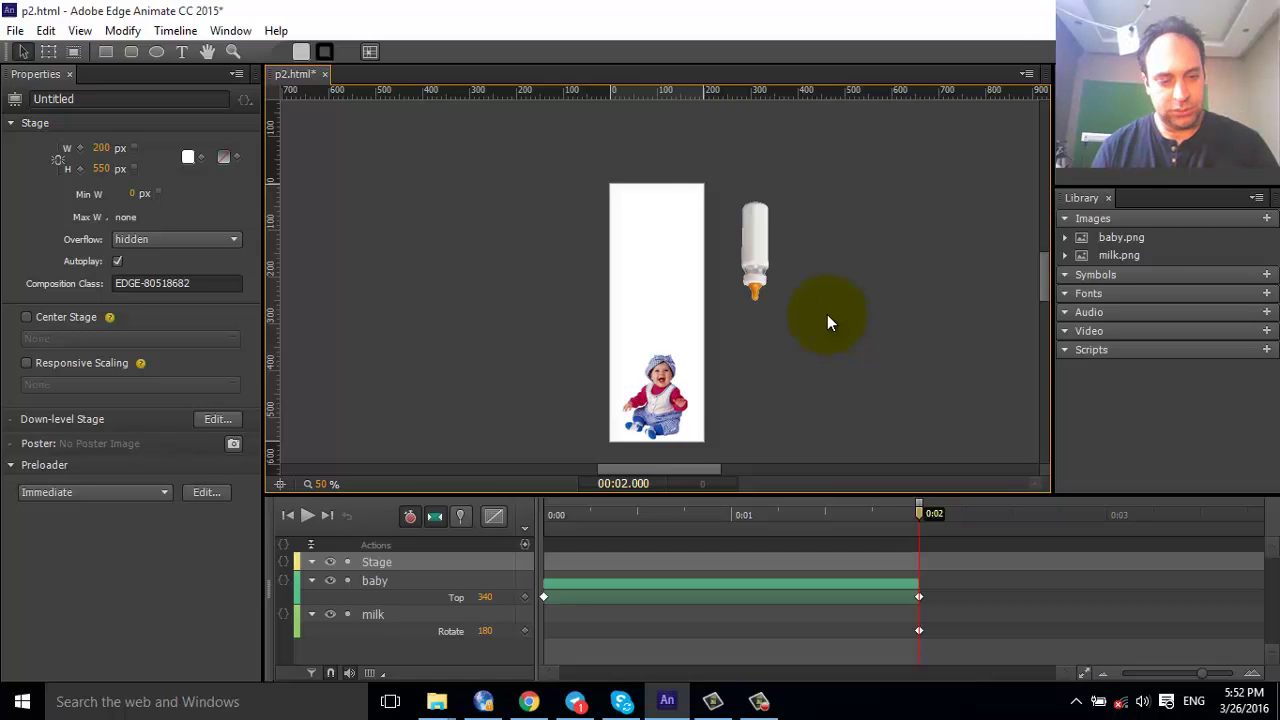
# Remove the milk bottle's 180° rotation together with its keyframe at 0:02.
pyautogui.click(411, 518)
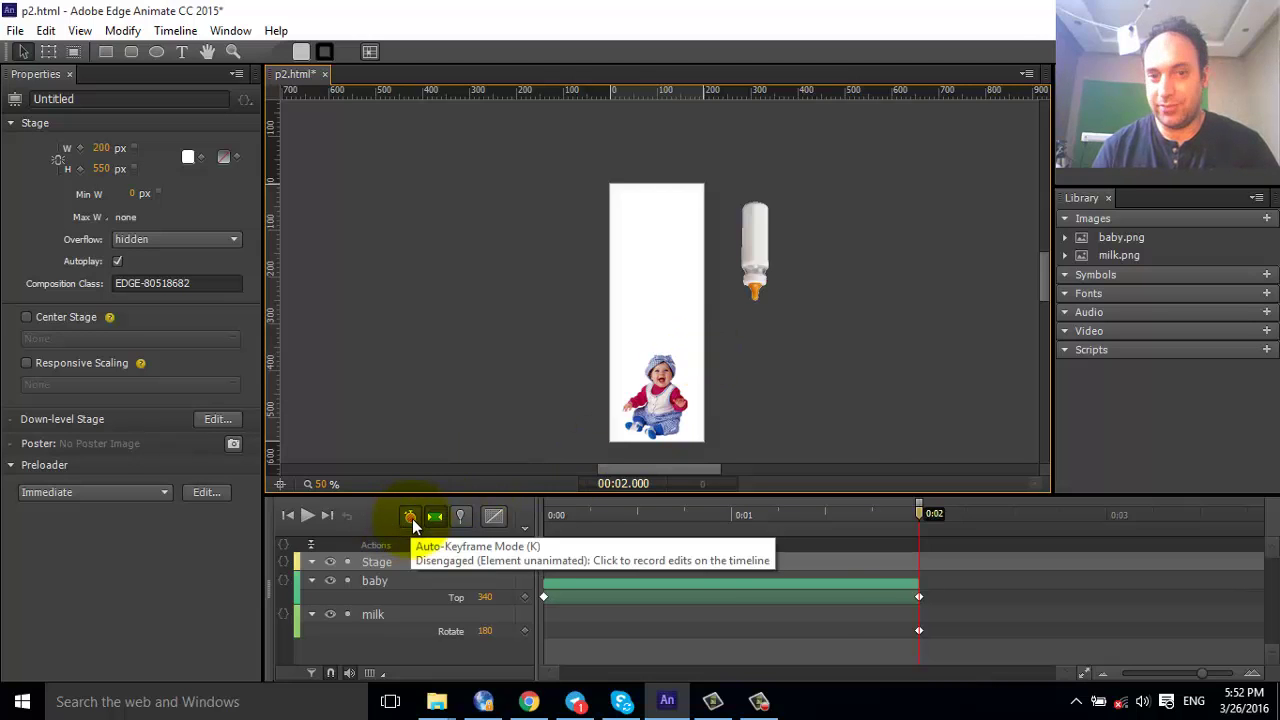
pyautogui.click(911, 633)
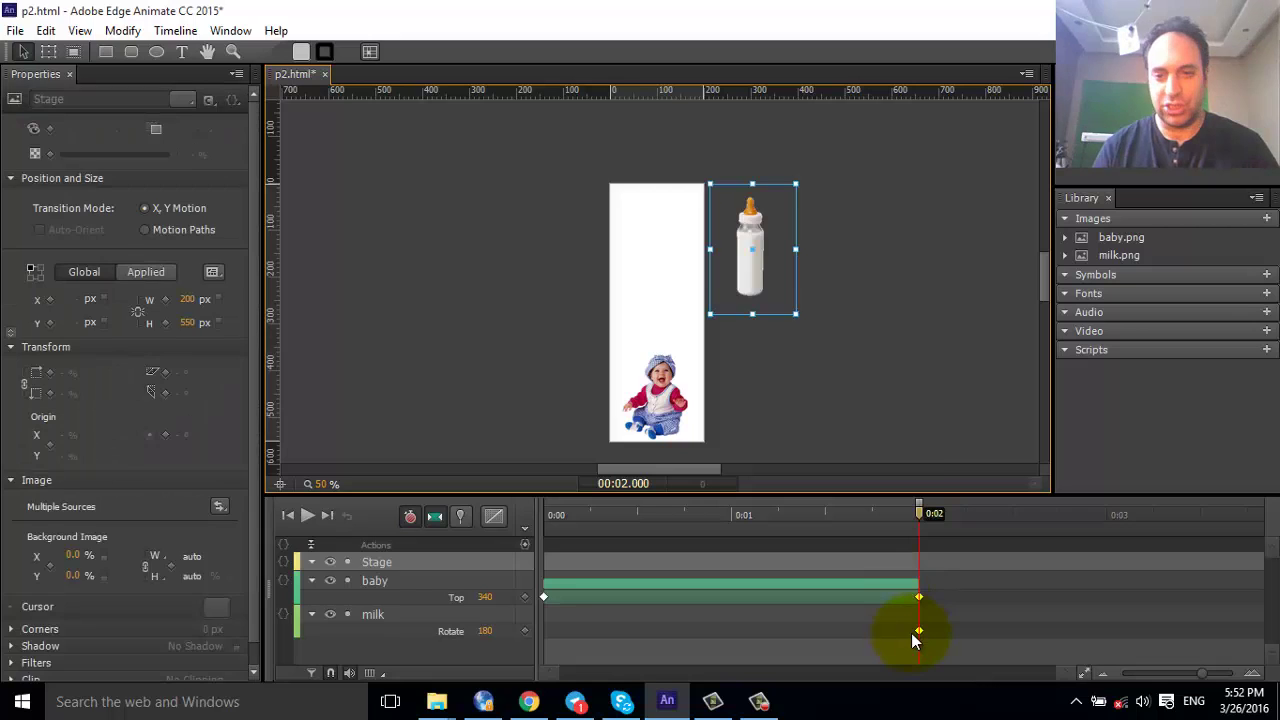
pyautogui.press('Delete')
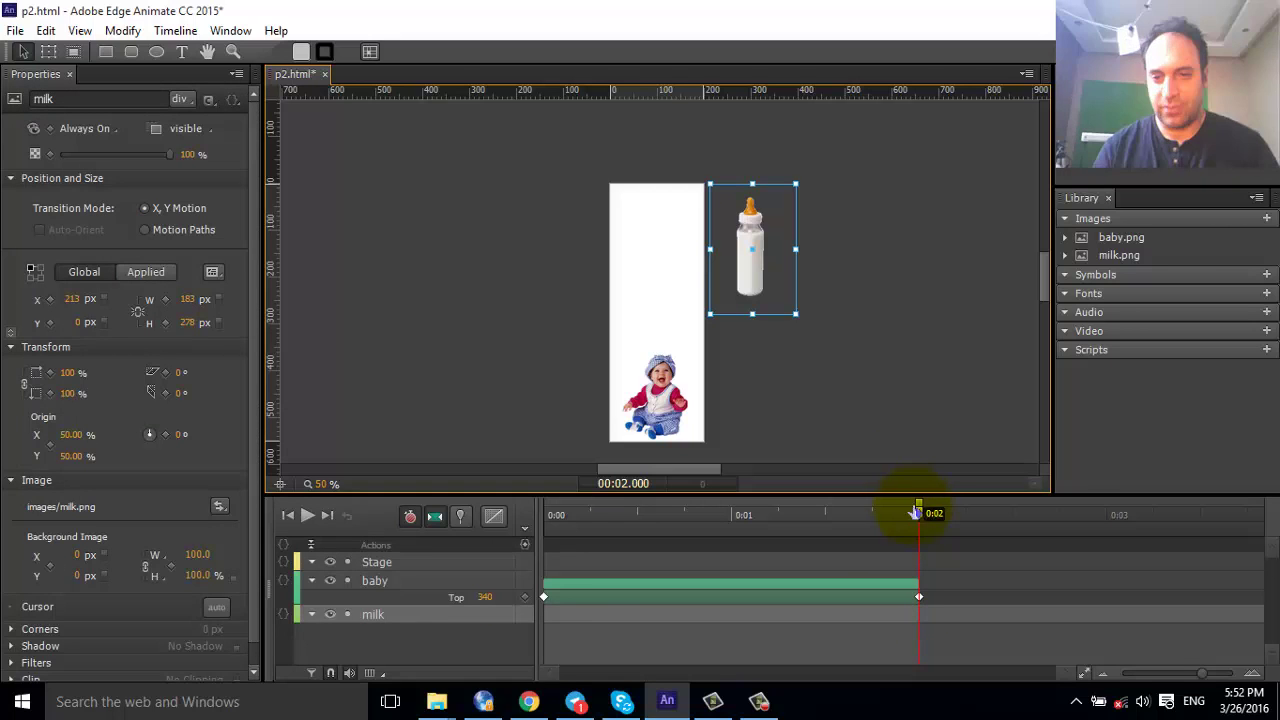
# Try moving the milk bottle across the stage to about X -483, Y 48 px at 0:03 without a starting keyframe.
pyautogui.moveTo(920, 513); pyautogui.dragTo(565, 513)
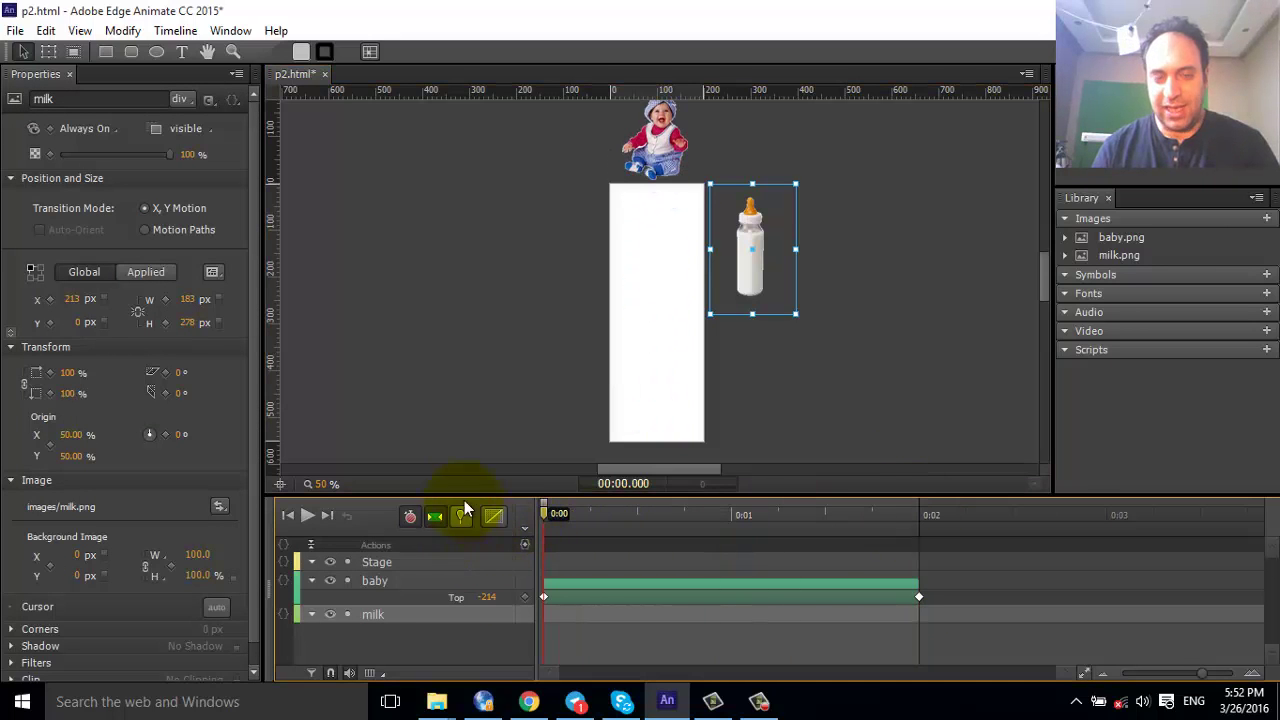
pyautogui.click(415, 519)
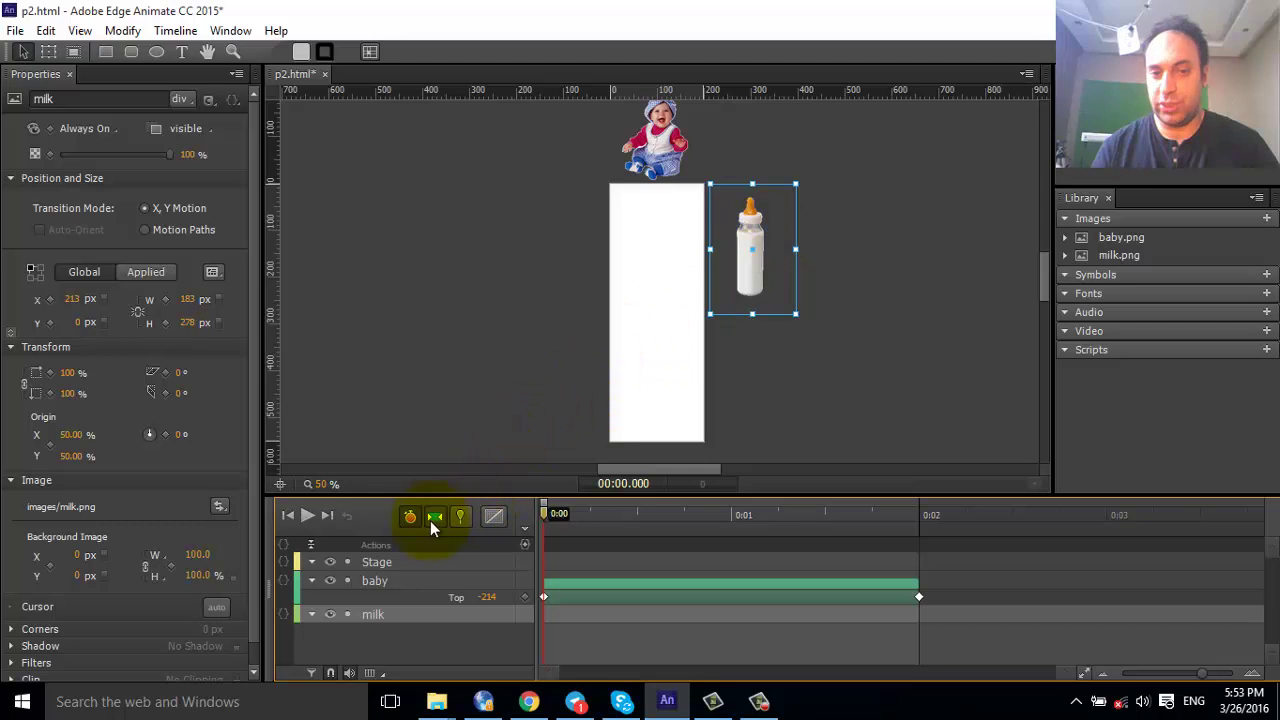
pyautogui.moveTo(553, 518); pyautogui.dragTo(504, 528)
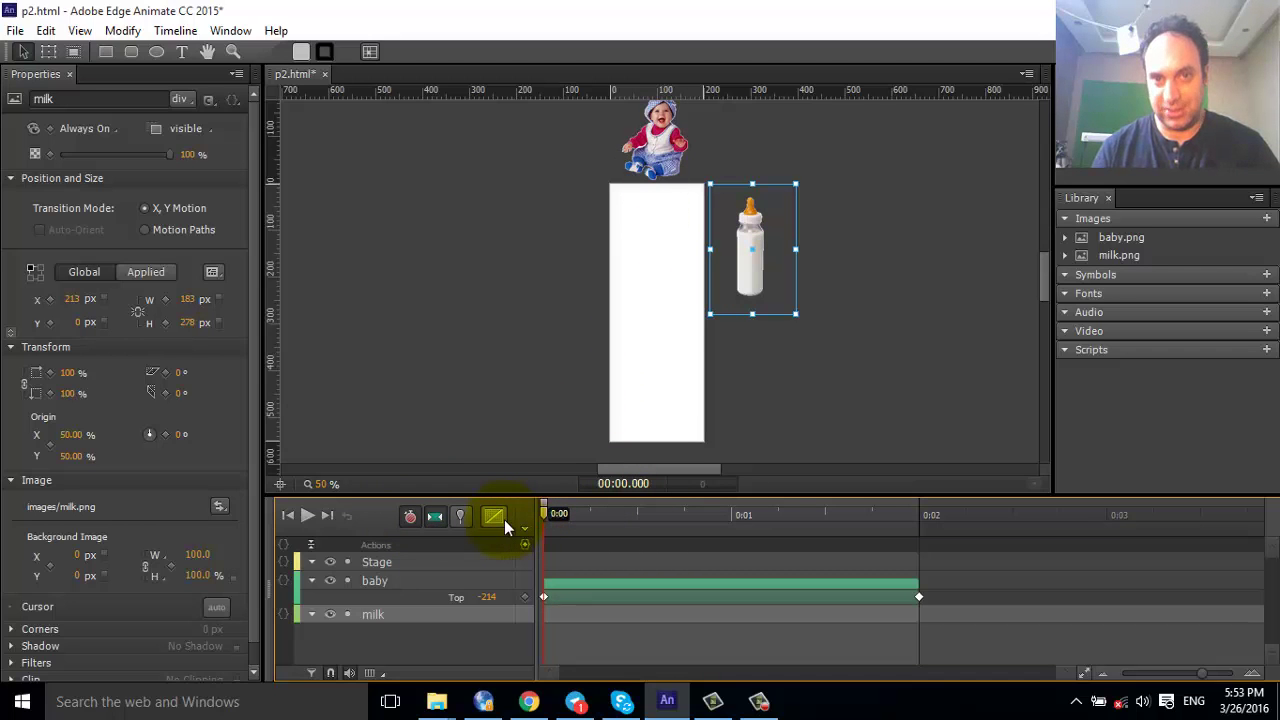
pyautogui.click(1112, 514)
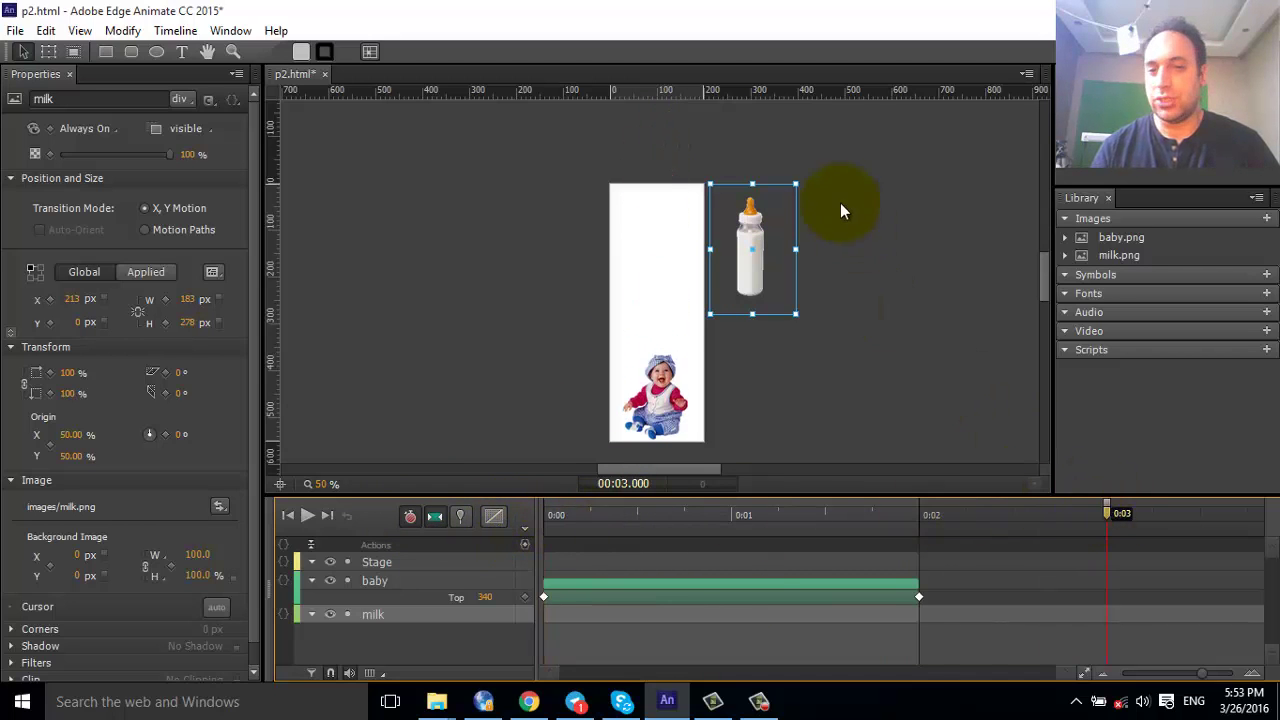
pyautogui.moveTo(780, 265); pyautogui.dragTo(457, 291)
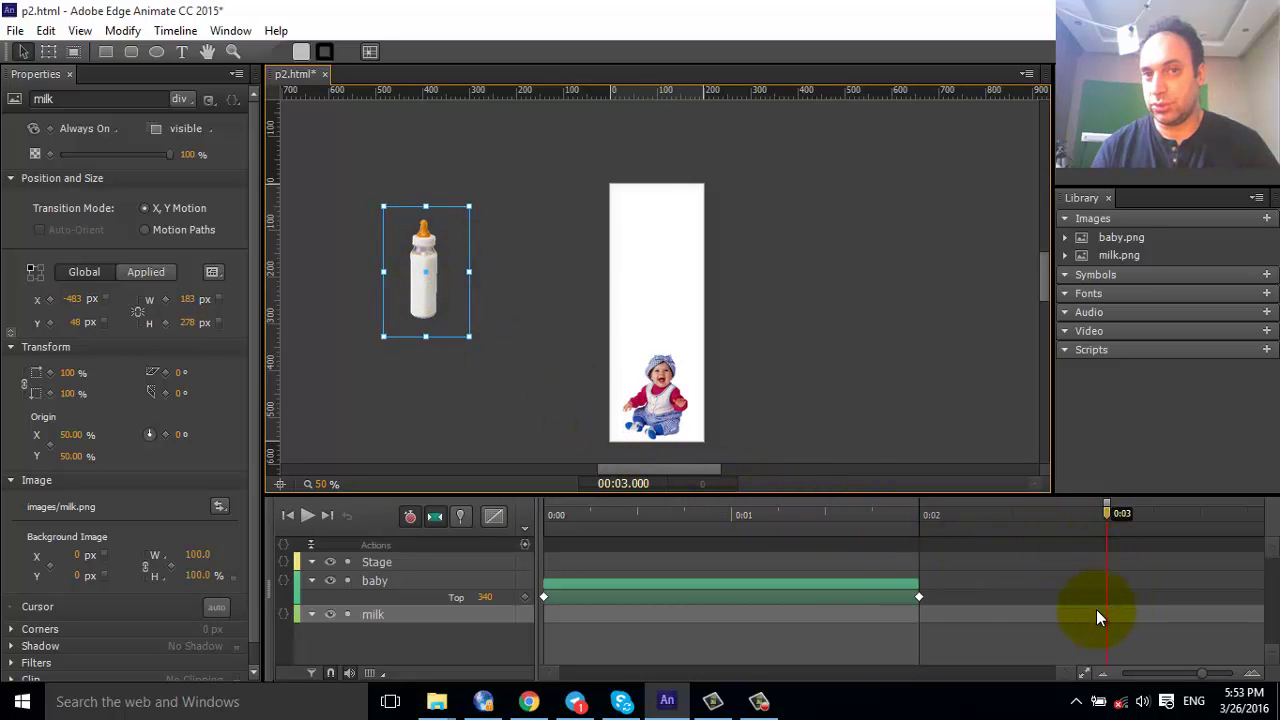
# Undo the milk bottle's move and return the playhead to 0:00.
pyautogui.hotkey('ctrl', 'z')
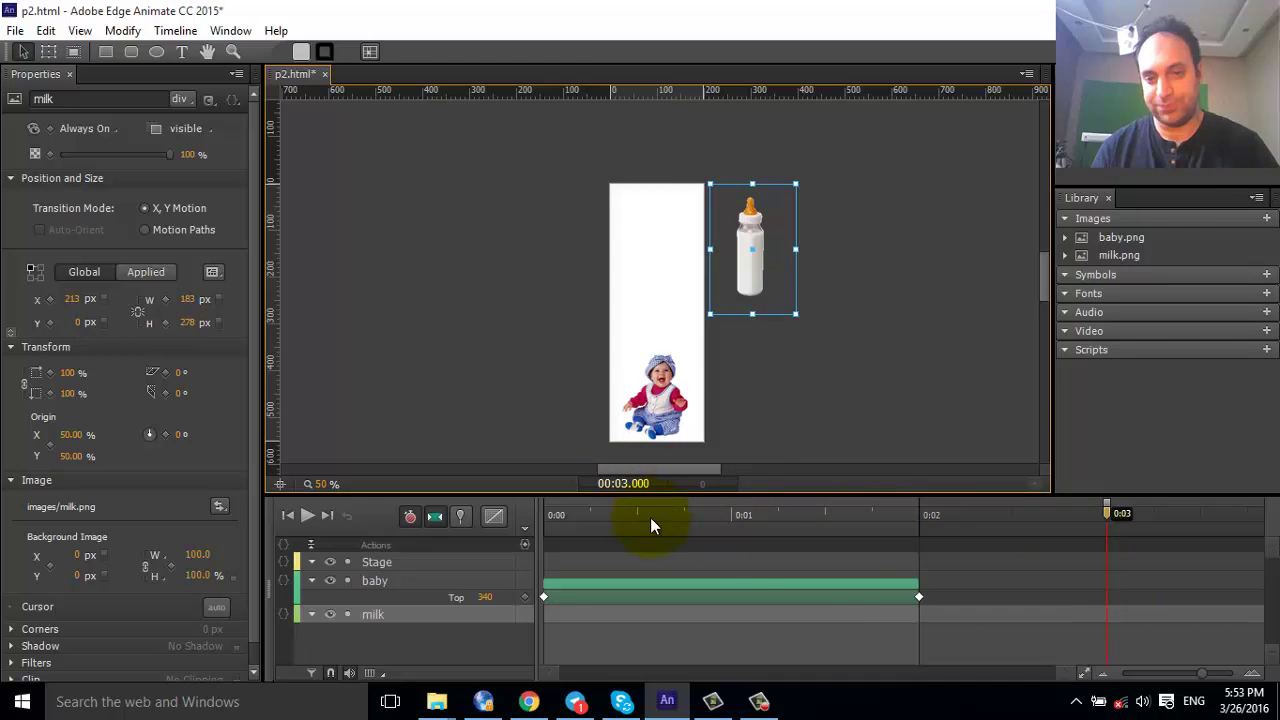
pyautogui.moveTo(650, 517); pyautogui.dragTo(530, 516)
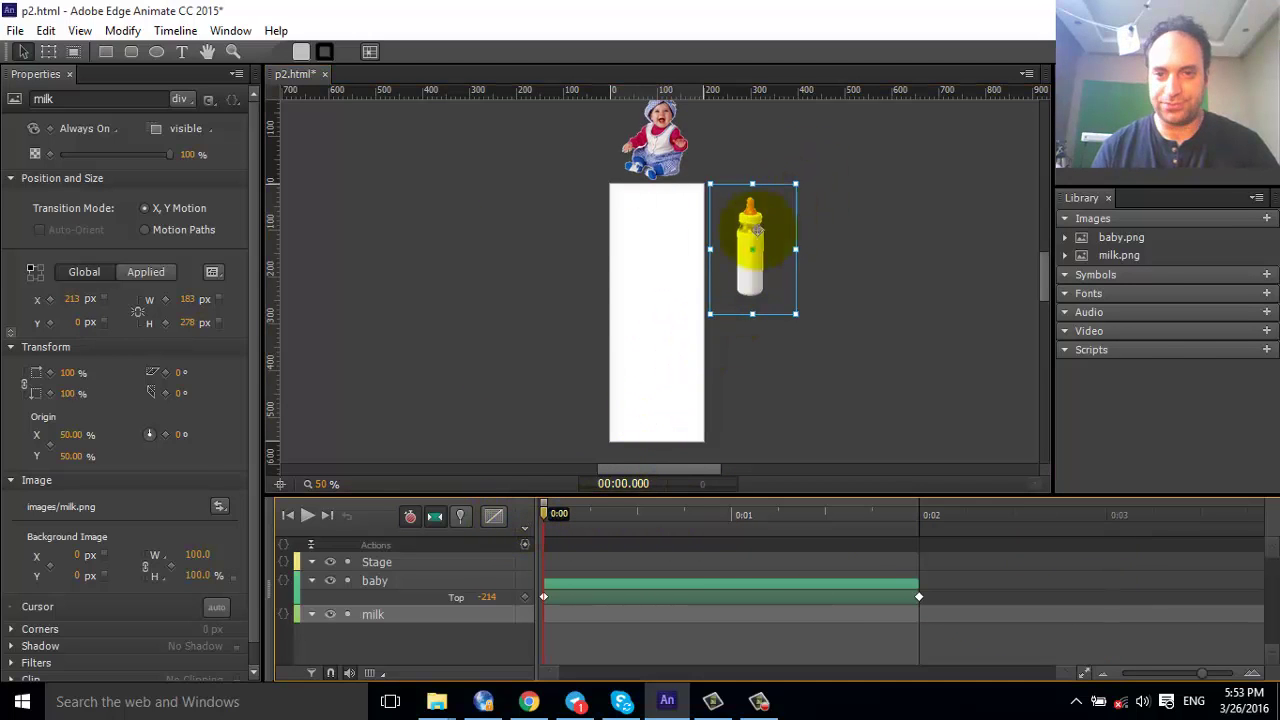
# Rotate the milk bottle 180° at 0:00 and place it above the stage at about X 7, Y -256 px.
pyautogui.click(181, 434)
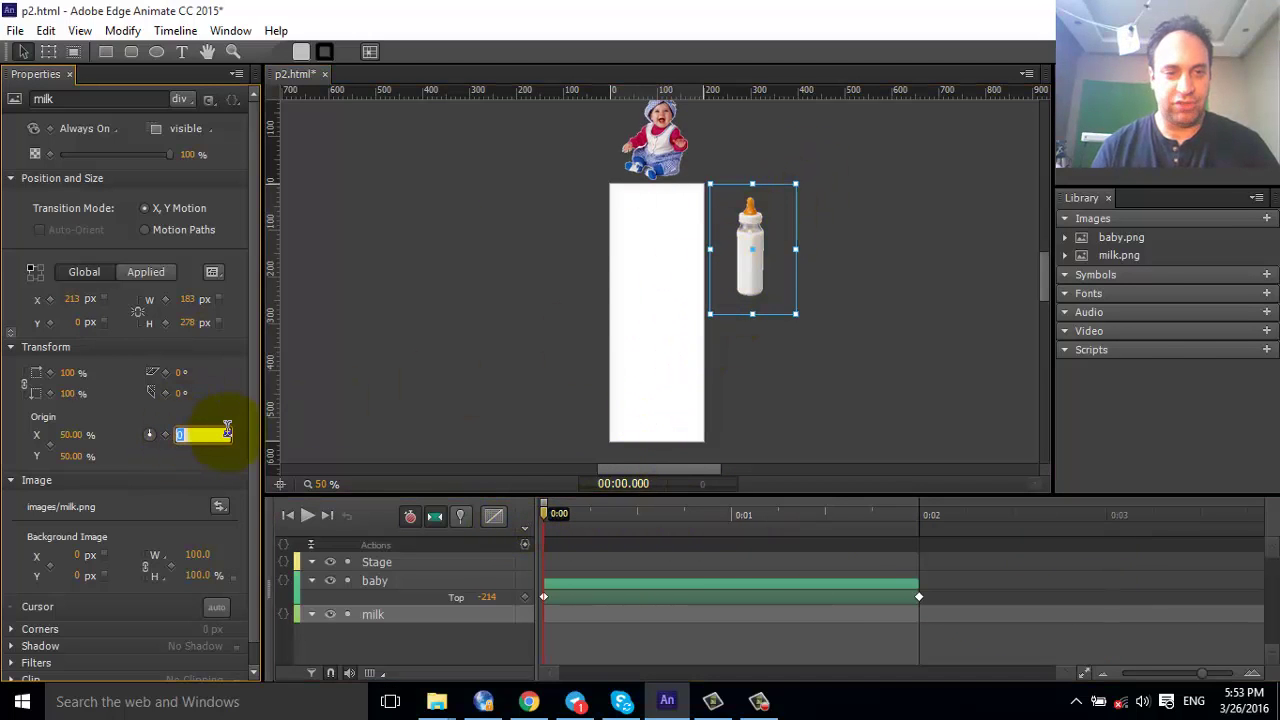
pyautogui.write('180')
pyautogui.press('Return')
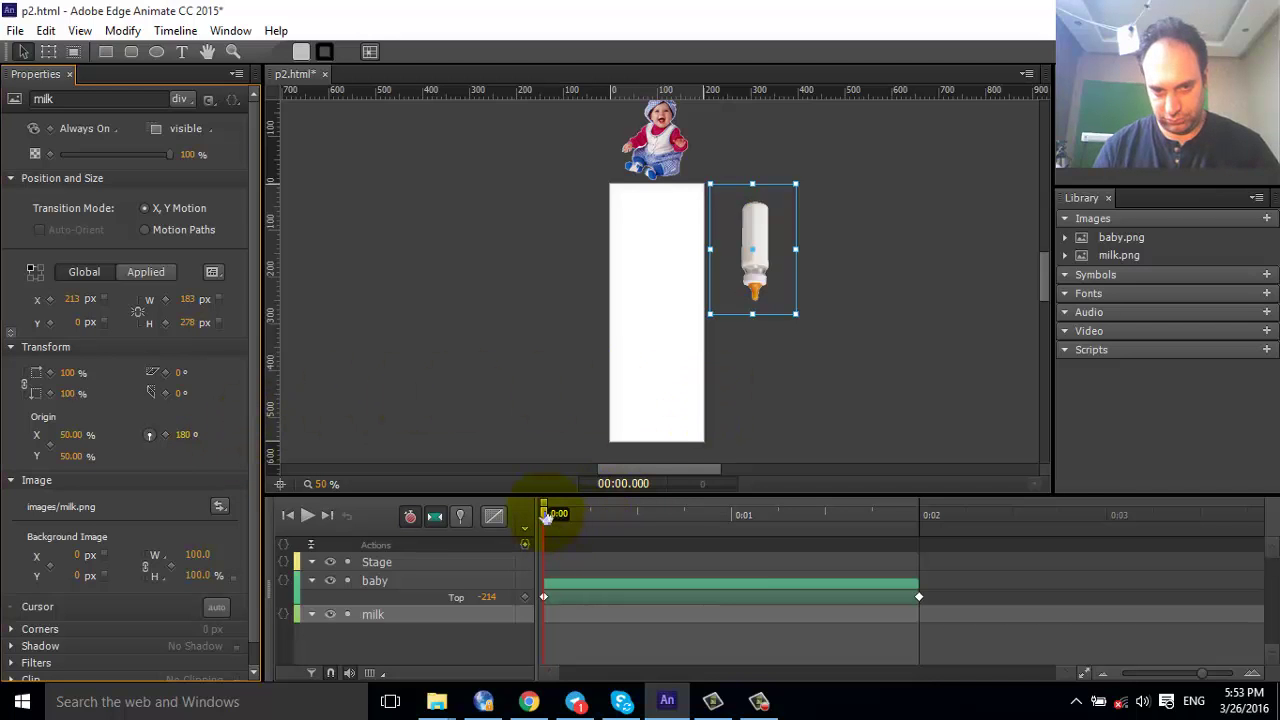
pyautogui.moveTo(548, 517); pyautogui.dragTo(673, 527)
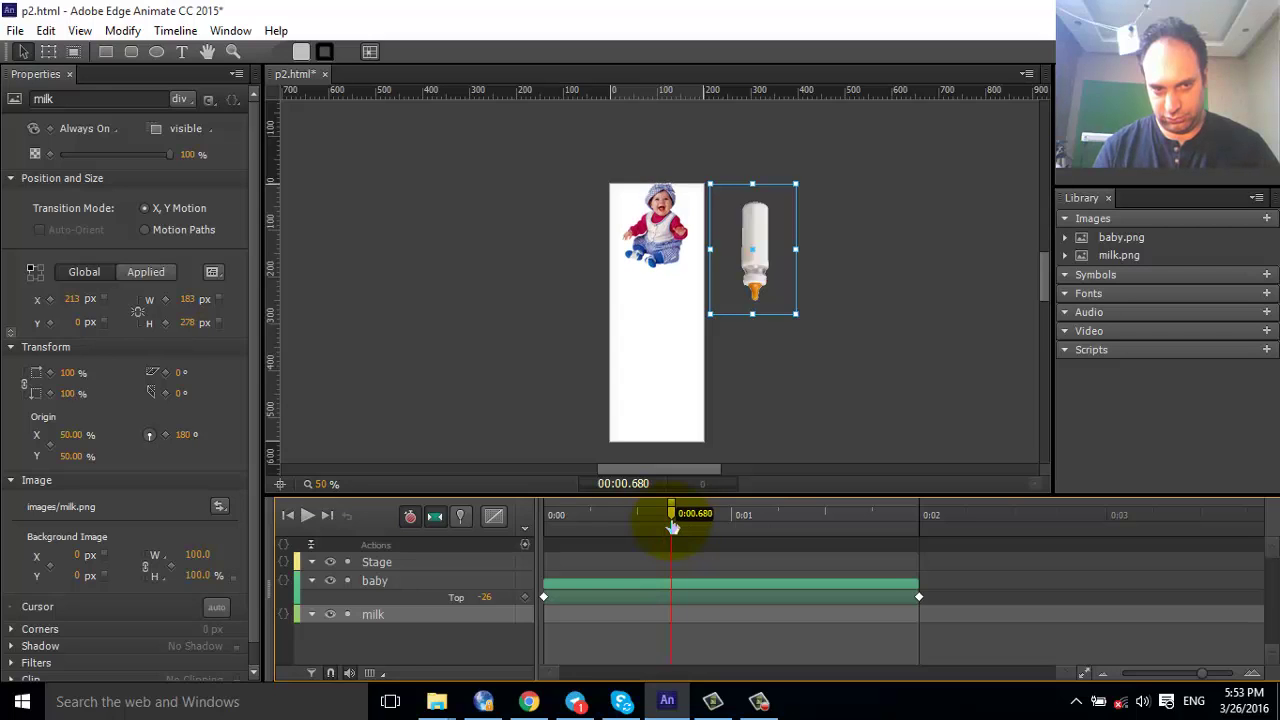
pyautogui.moveTo(672, 527); pyautogui.dragTo(924, 533)
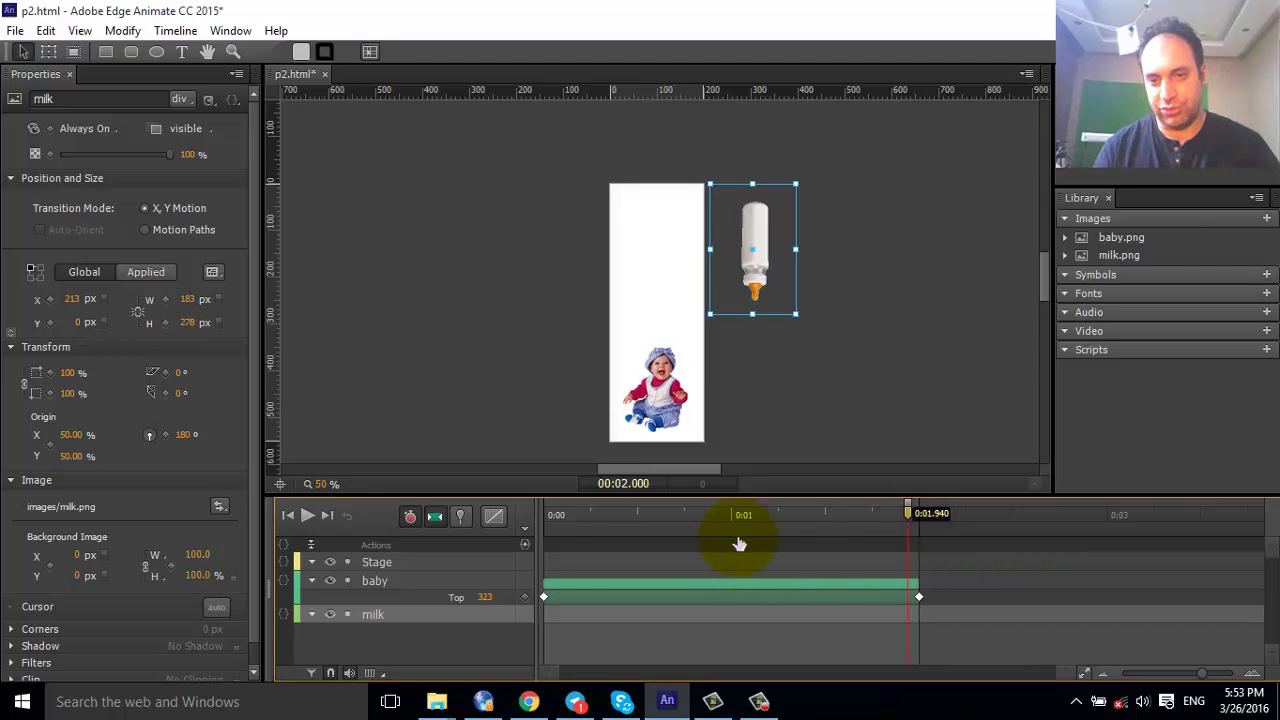
pyautogui.press('Home')
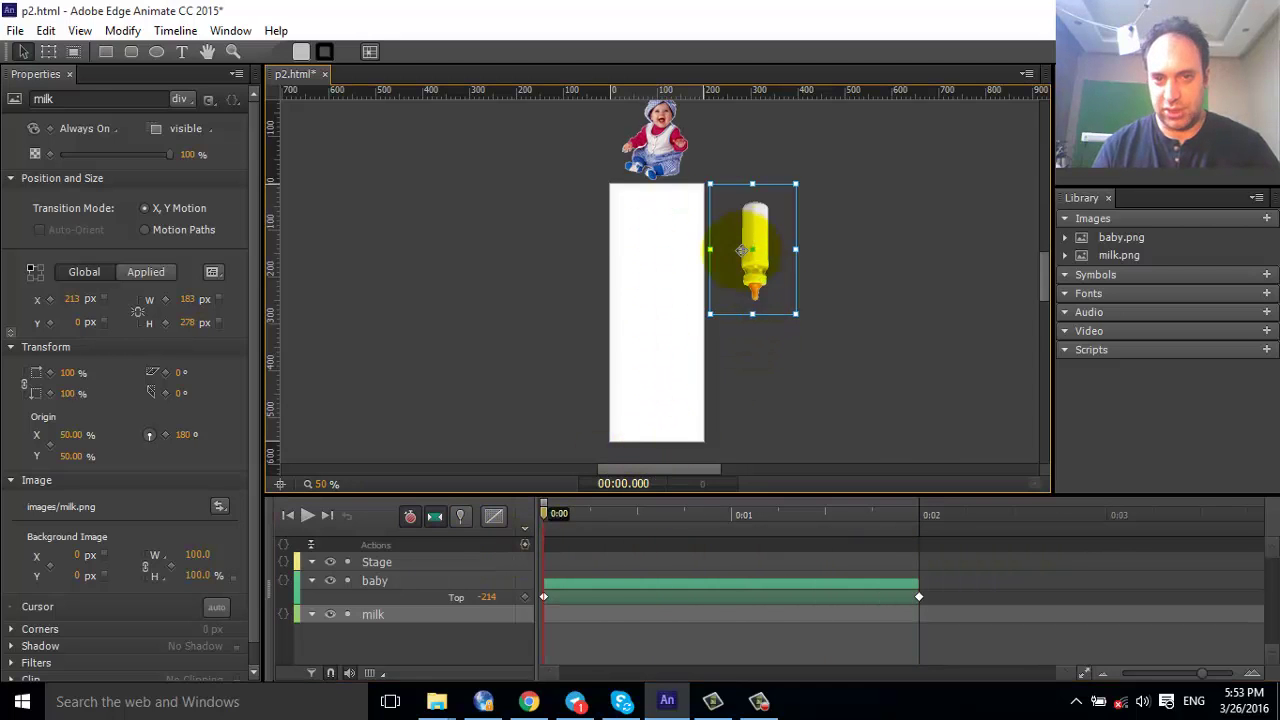
pyautogui.moveTo(757, 257); pyautogui.dragTo(663, 160)
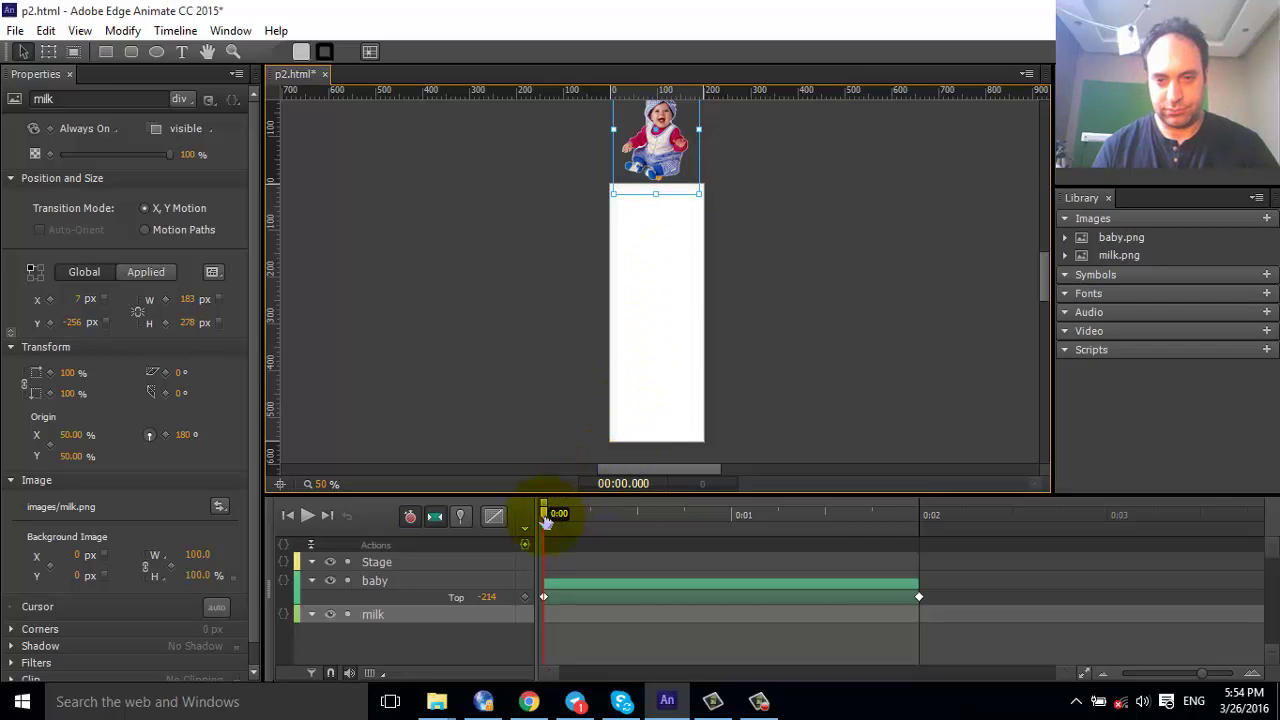
# Try moving the milk bottle down to about X 8, Y 80 px at 0:02.5 without a starting keyframe.
pyautogui.moveTo(546, 522); pyautogui.dragTo(918, 551)
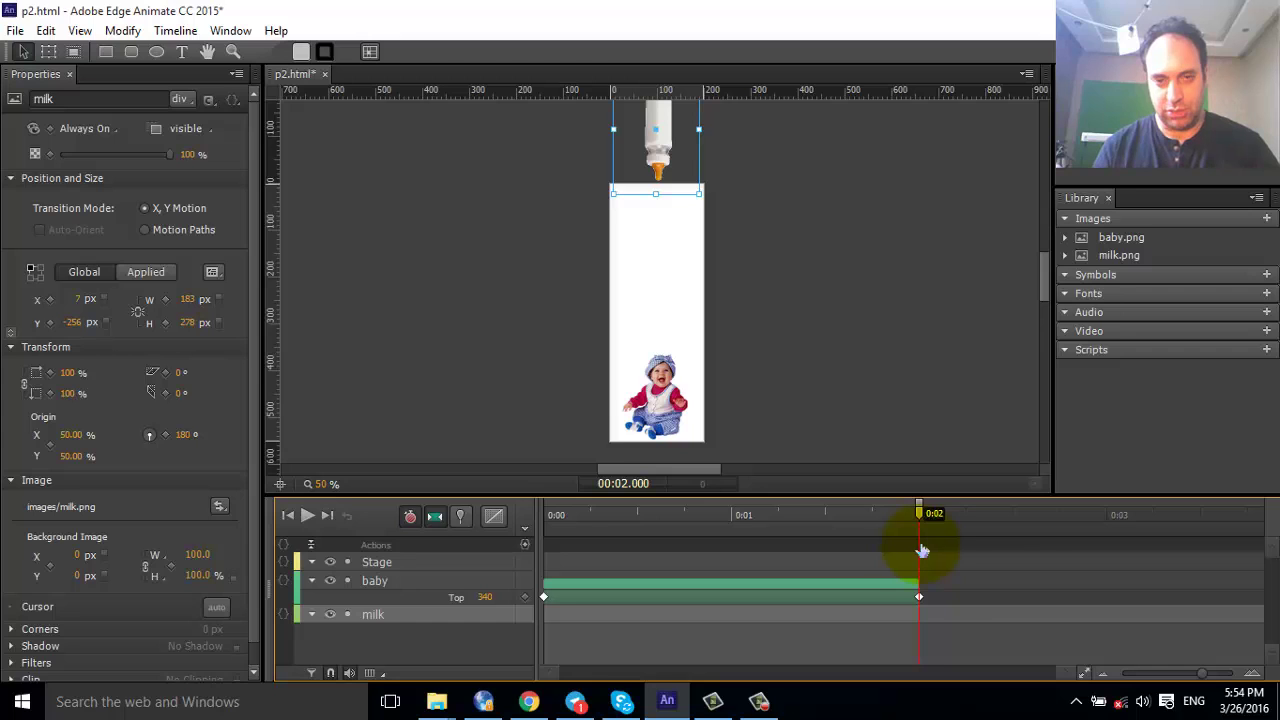
pyautogui.moveTo(922, 551); pyautogui.dragTo(1018, 551)
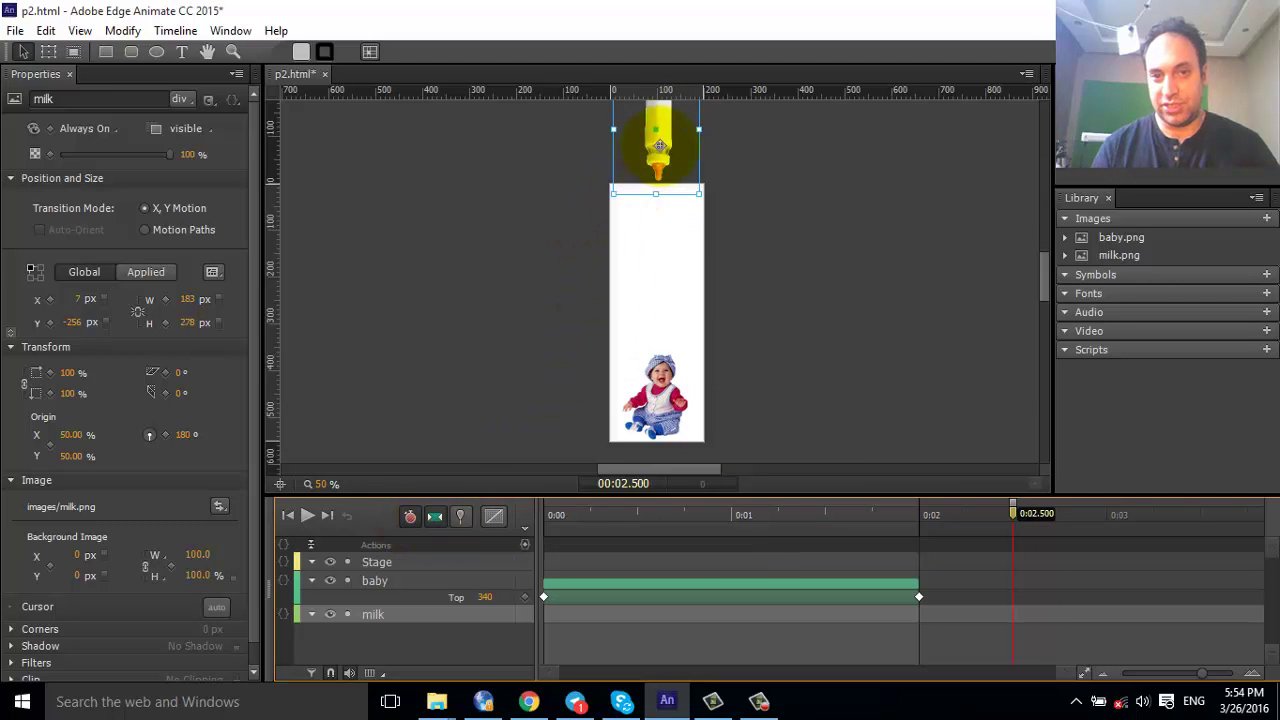
pyautogui.moveTo(654, 134); pyautogui.dragTo(668, 305)
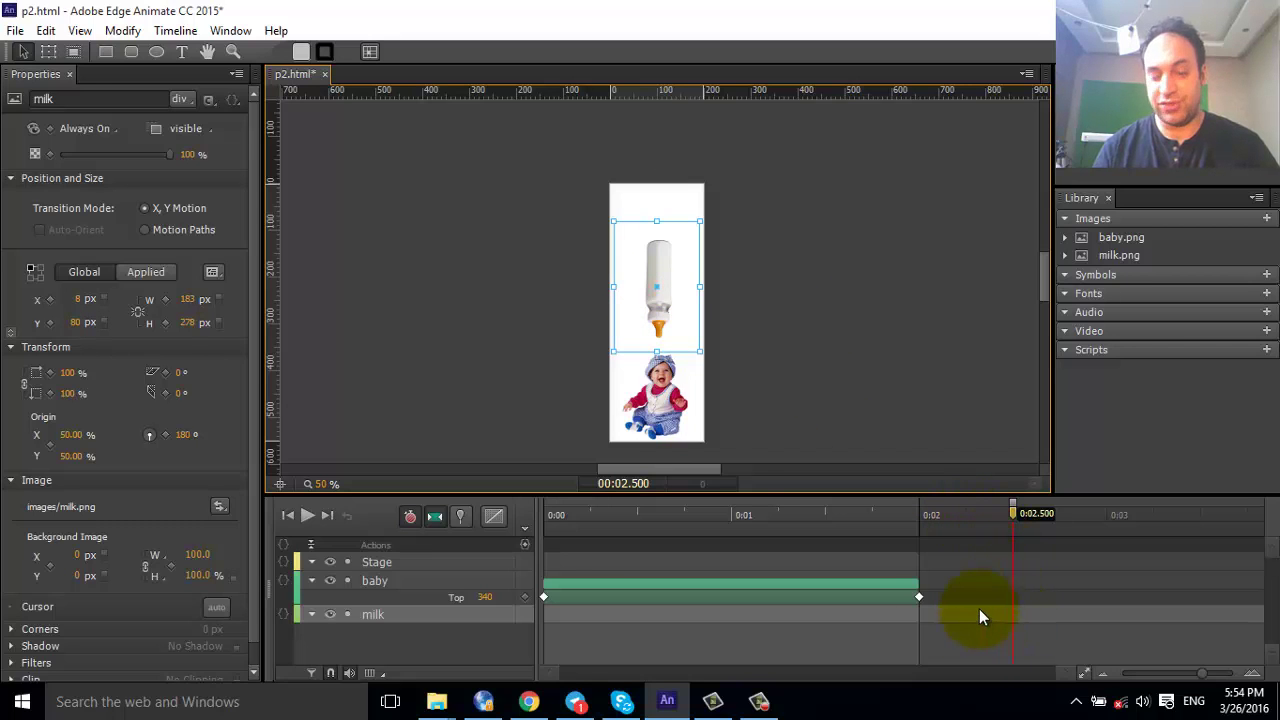
pyautogui.hotkey('ctrl', 'z')
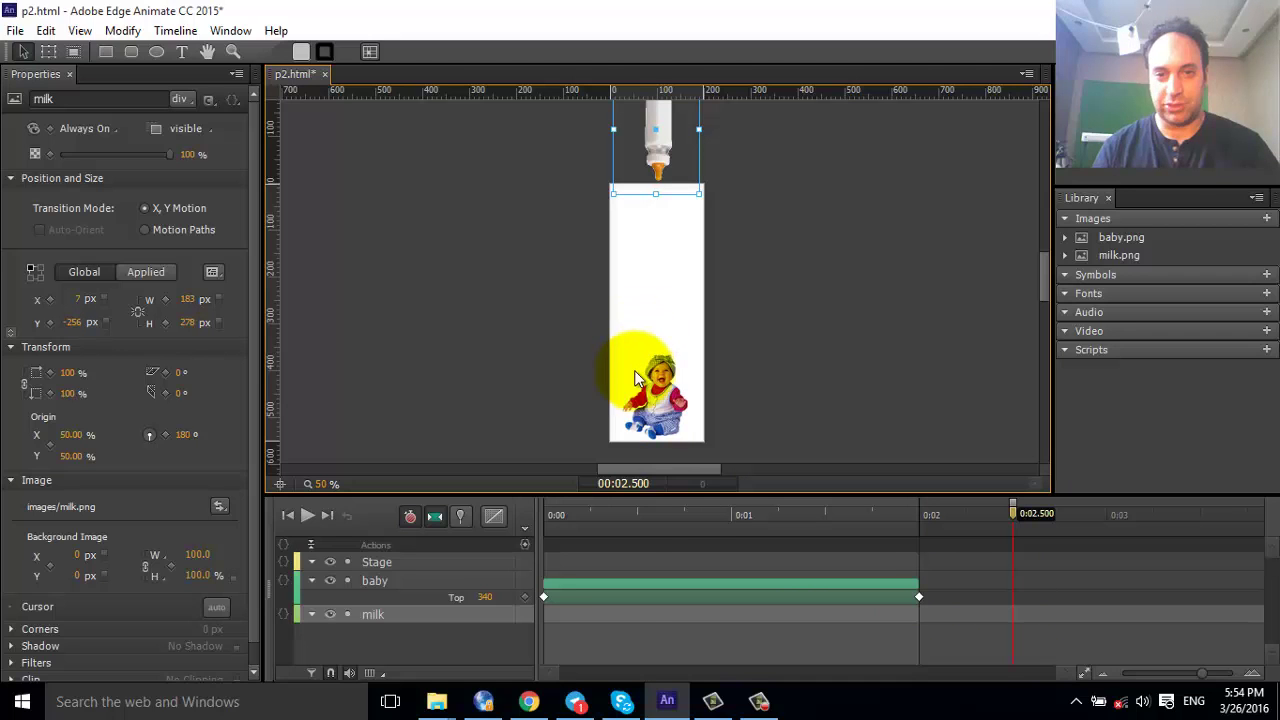
# Return to 0:00, hide the baby and add a Top position keyframe to the milk bottle.
pyautogui.moveTo(643, 481); pyautogui.dragTo(423, 520)
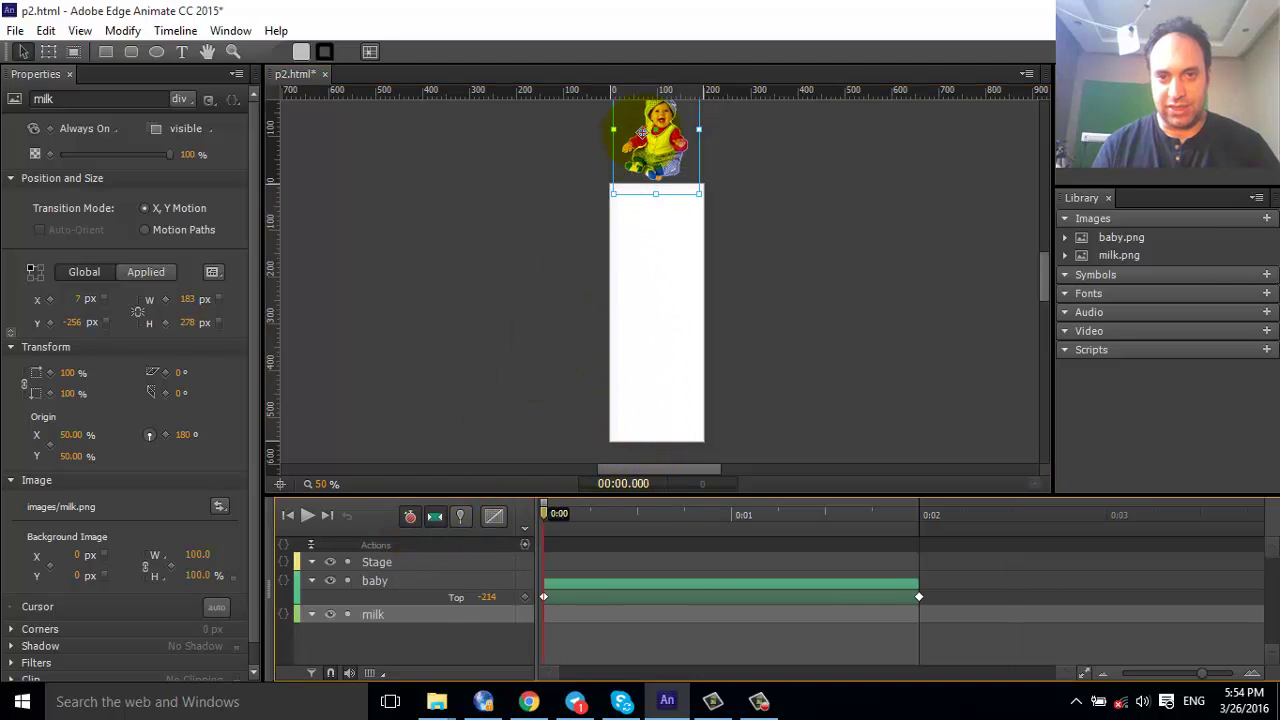
pyautogui.click(331, 580)
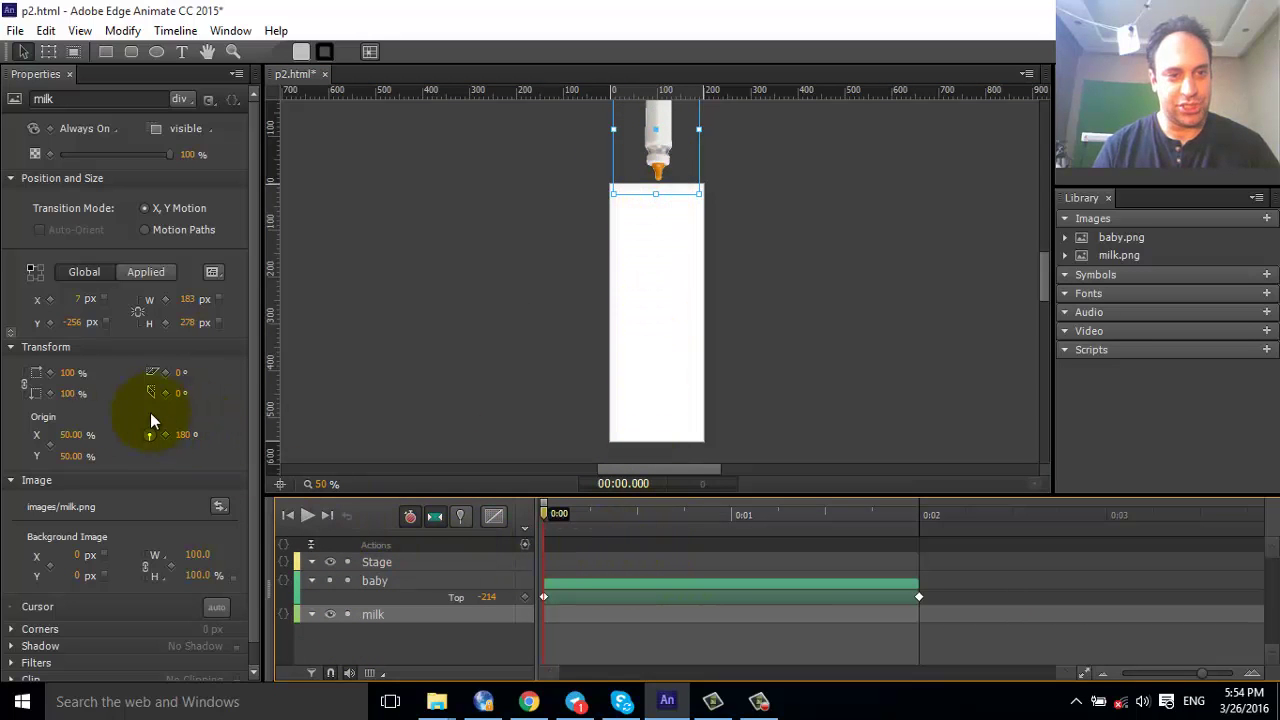
pyautogui.click(50, 322)
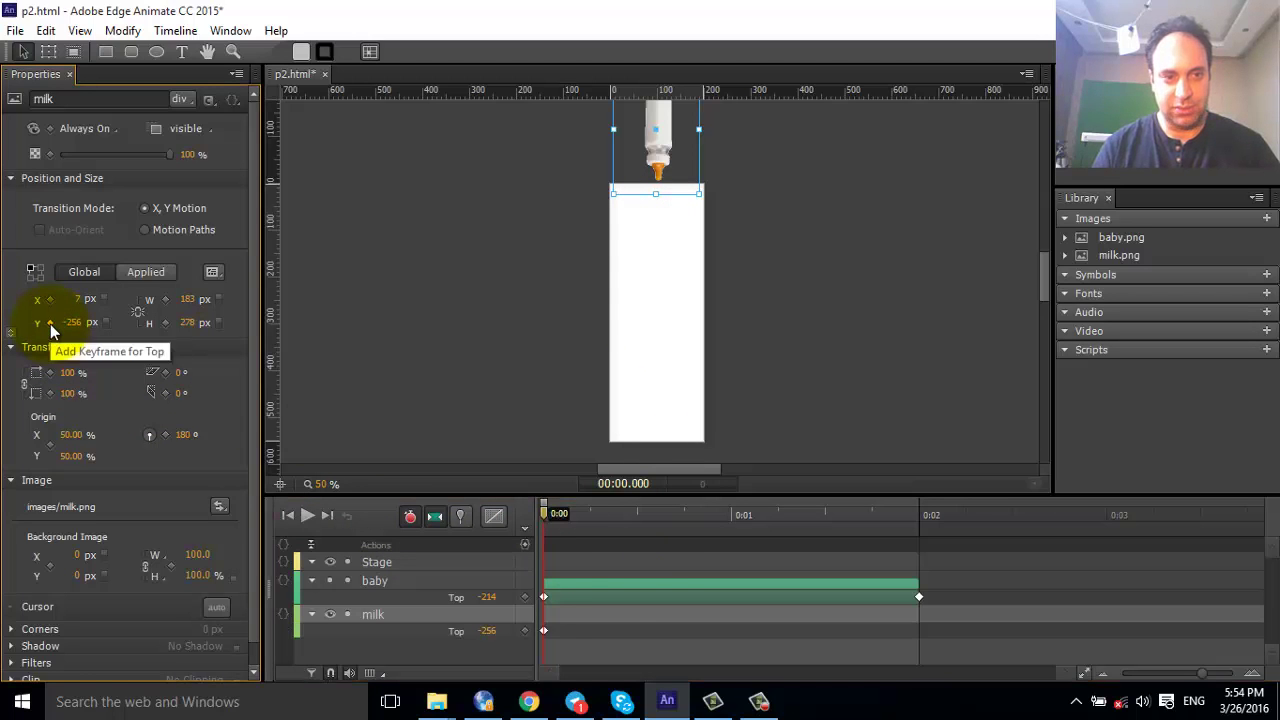
# Show the baby again and move the milk bottle down to about X 8, Y 90 px at 0:02.5.
pyautogui.moveTo(543, 513); pyautogui.dragTo(1011, 525)
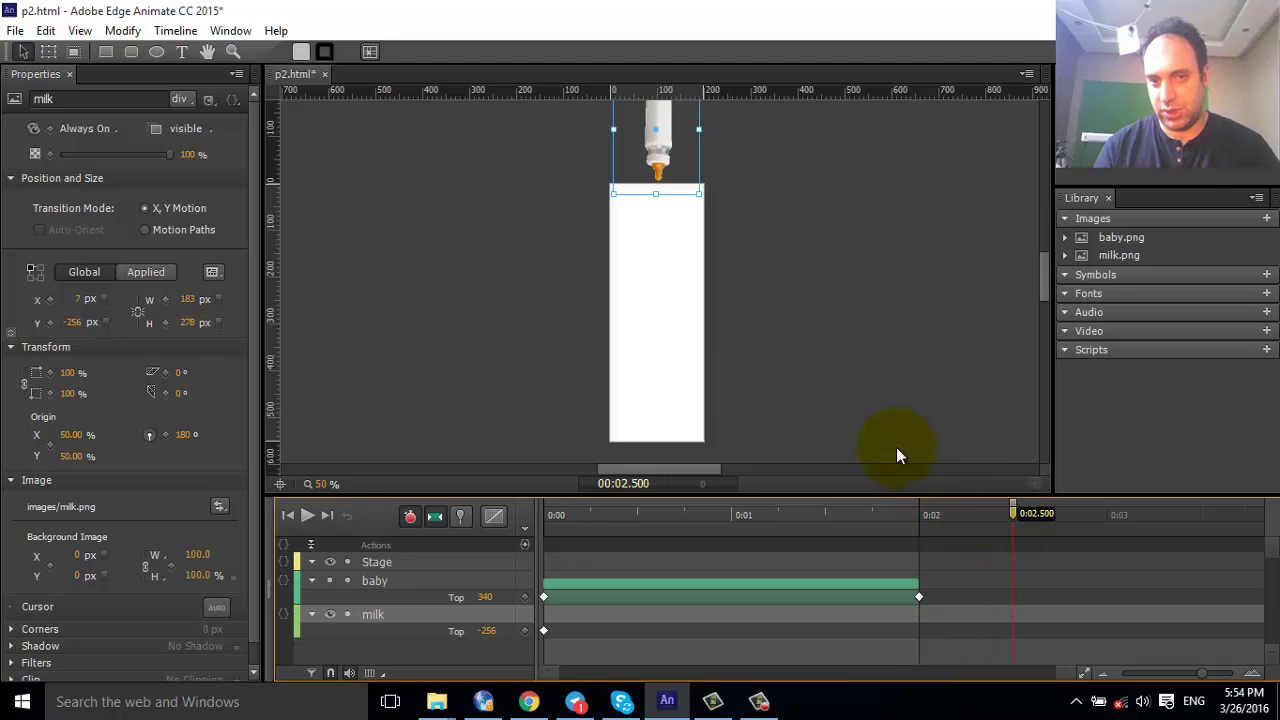
pyautogui.click(330, 580)
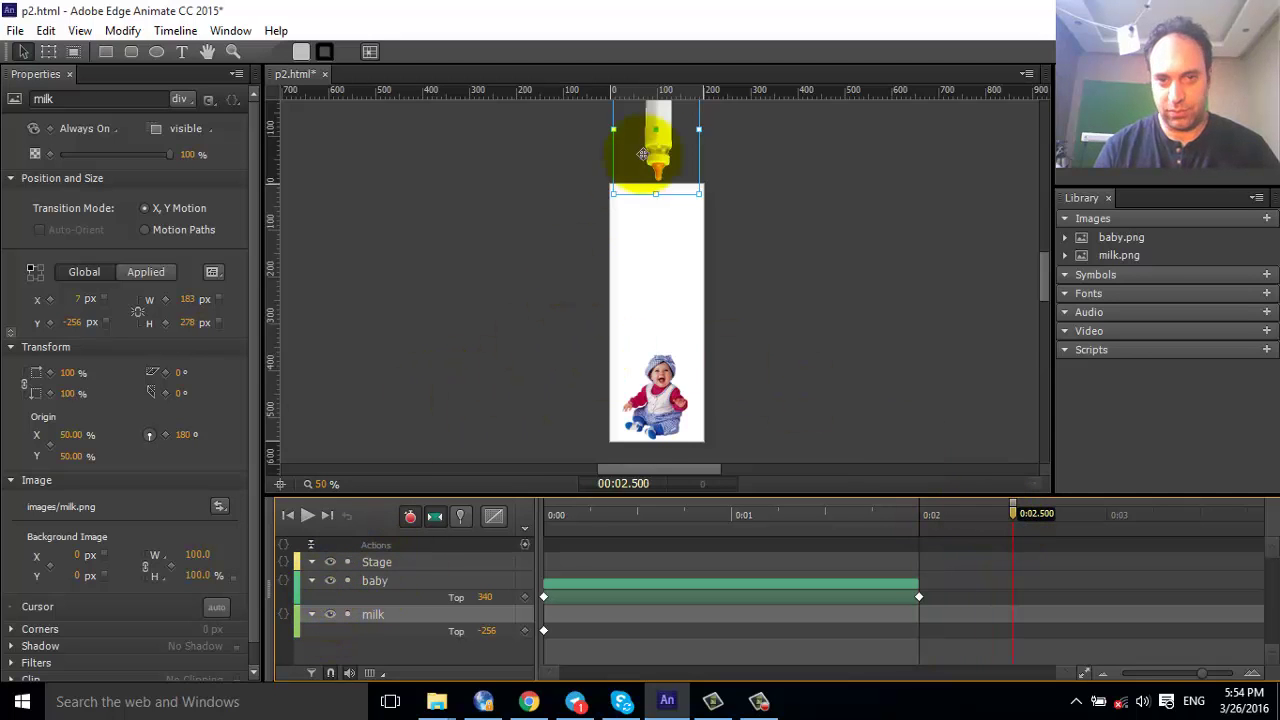
pyautogui.moveTo(660, 127); pyautogui.dragTo(660, 290)
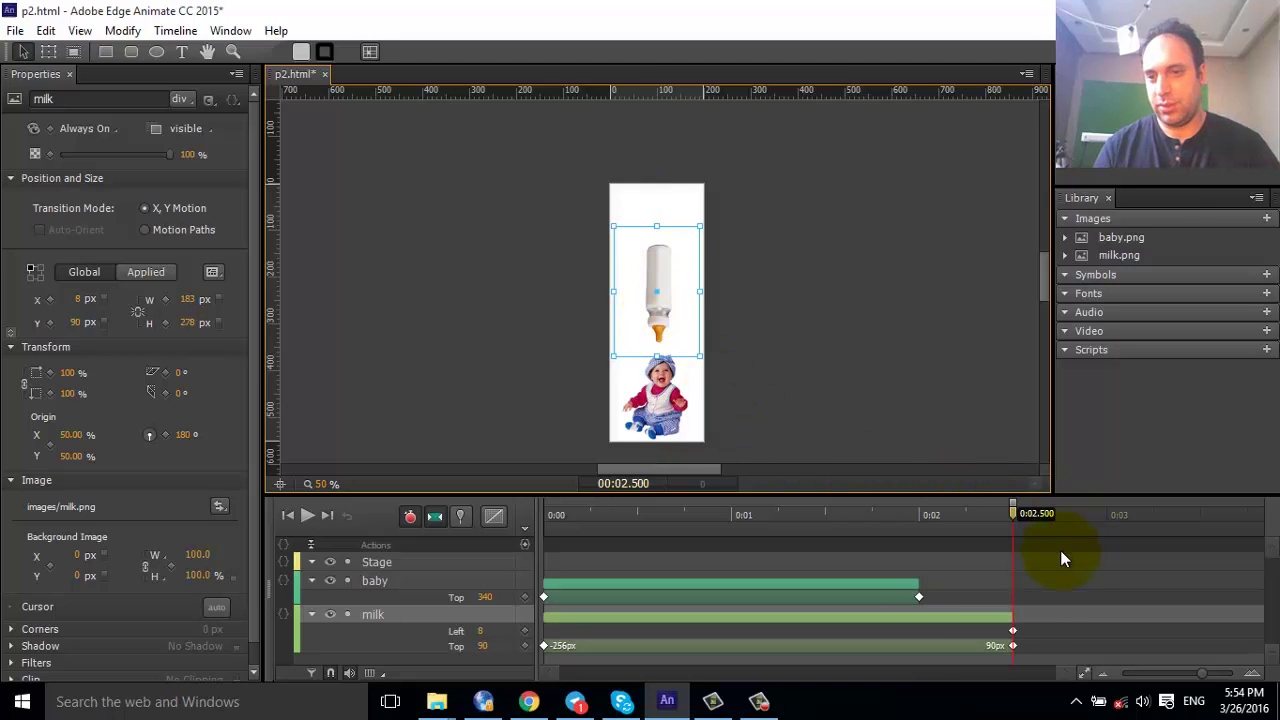
pyautogui.click(1005, 638)
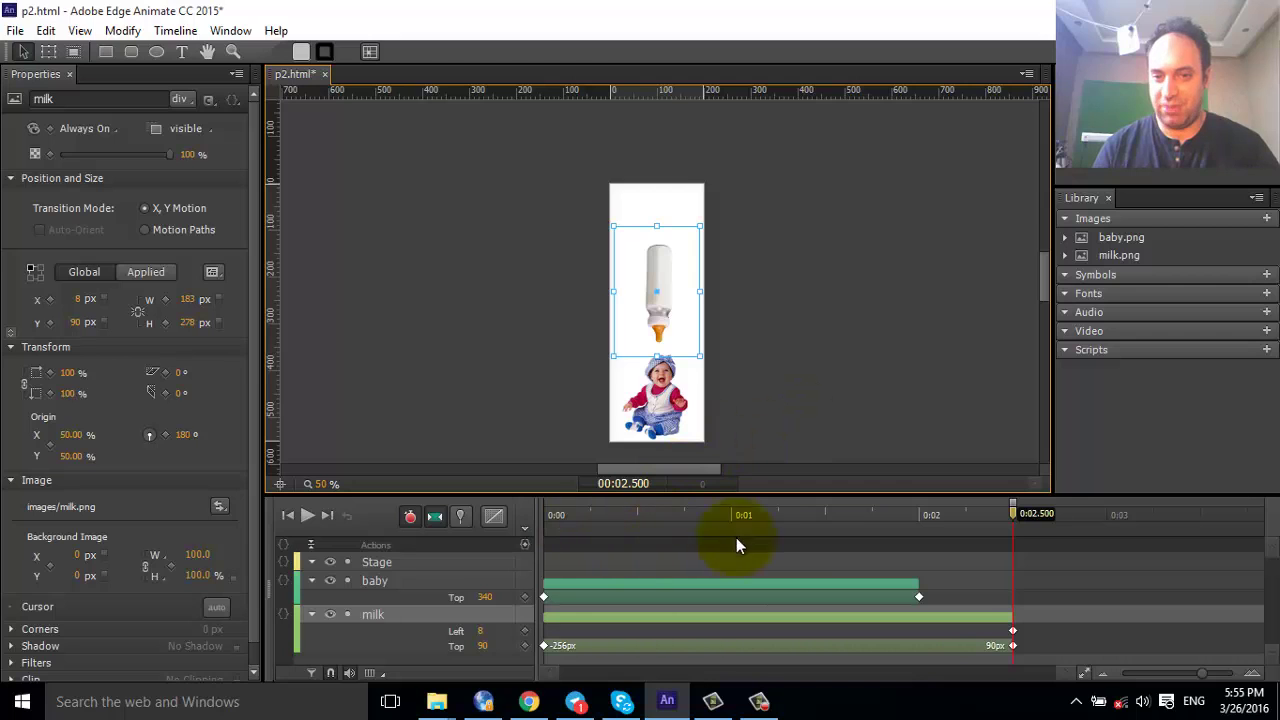
# Shift the milk bottle's starting Top keyframe to 0:02, where the baby's drop ends.
pyautogui.moveTo(1013, 514); pyautogui.dragTo(456, 526)
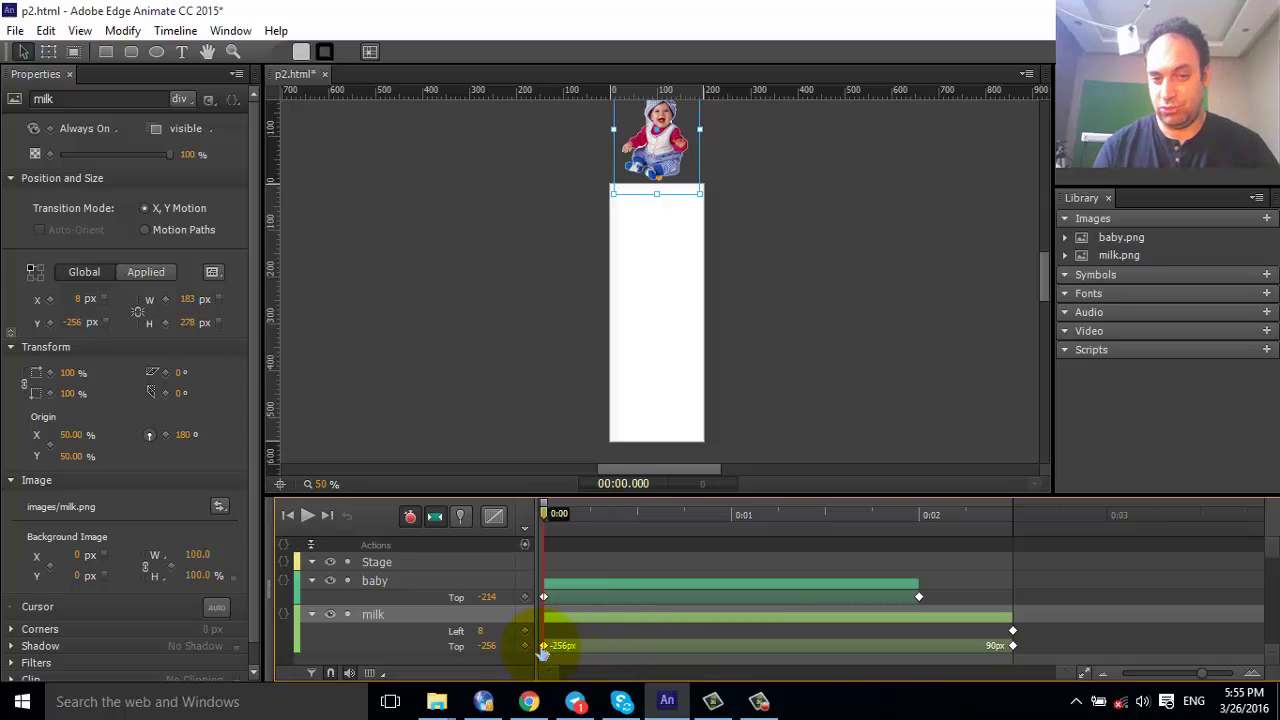
pyautogui.moveTo(543, 647); pyautogui.dragTo(617, 646)
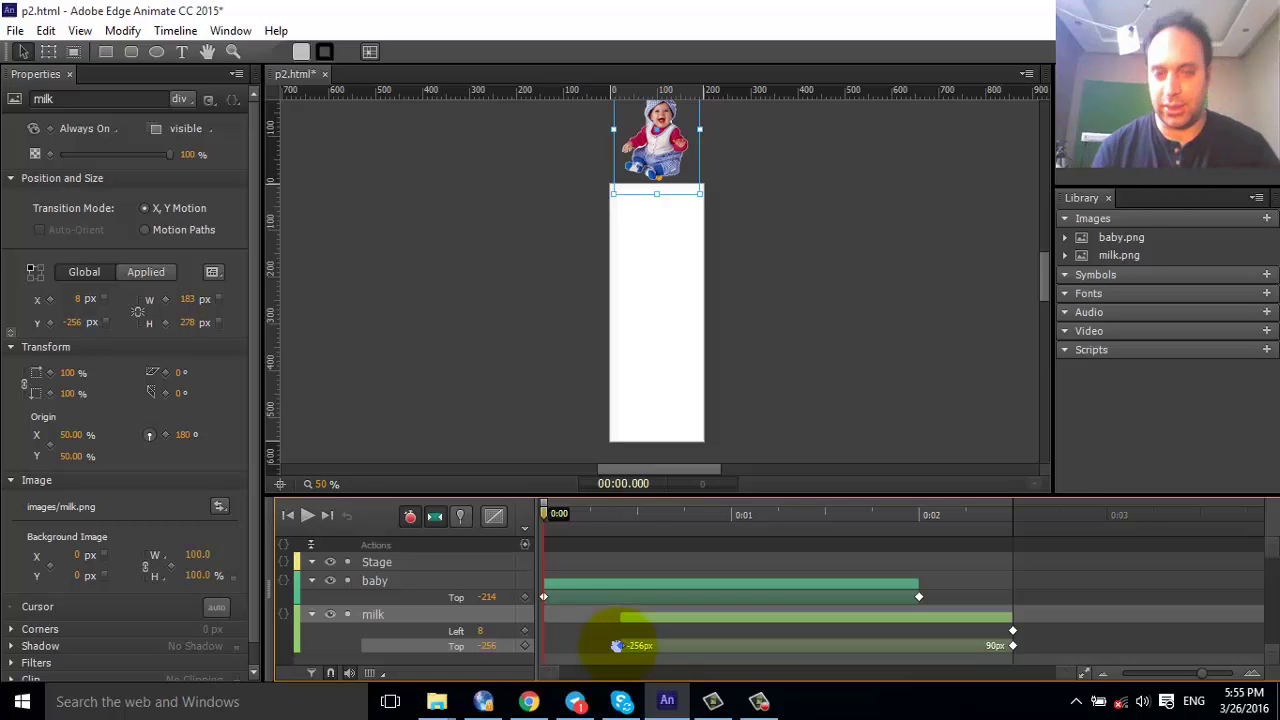
pyautogui.moveTo(617, 646); pyautogui.dragTo(912, 659)
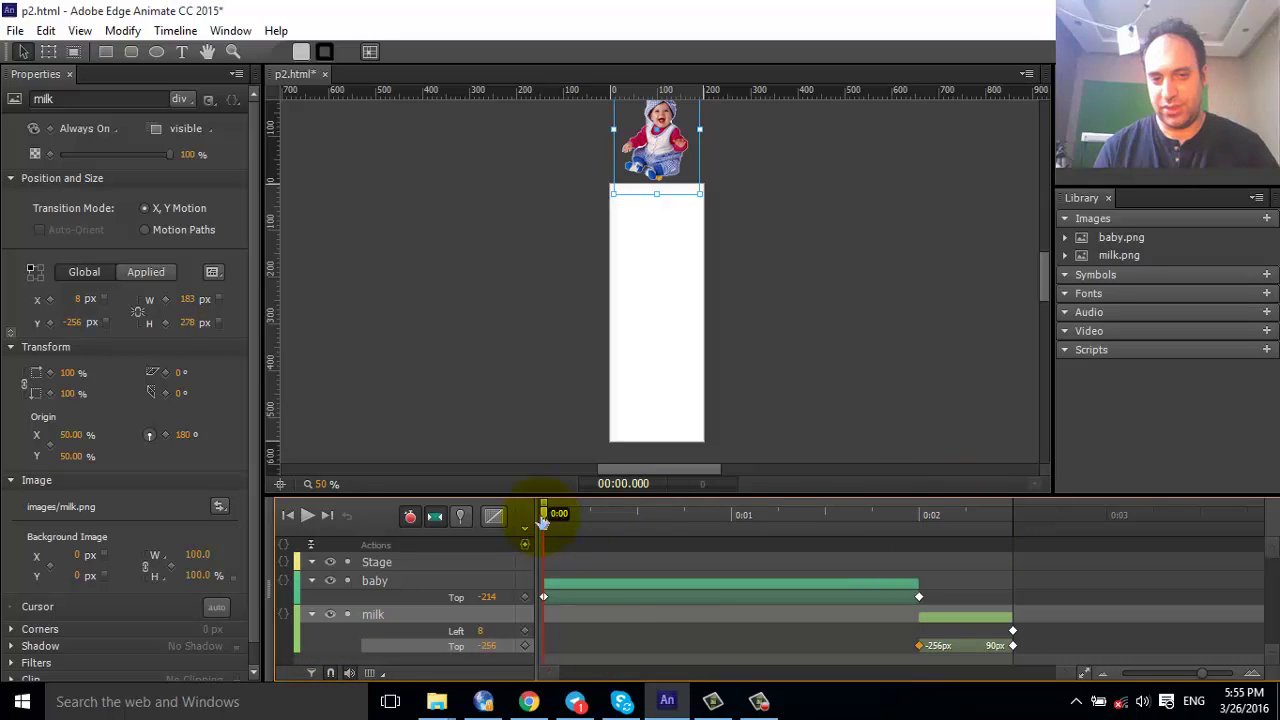
# Scrub to the milk bottle's start at 0:02, then preview the whole banner animation in the browser.
pyautogui.moveTo(558, 522); pyautogui.dragTo(914, 541)
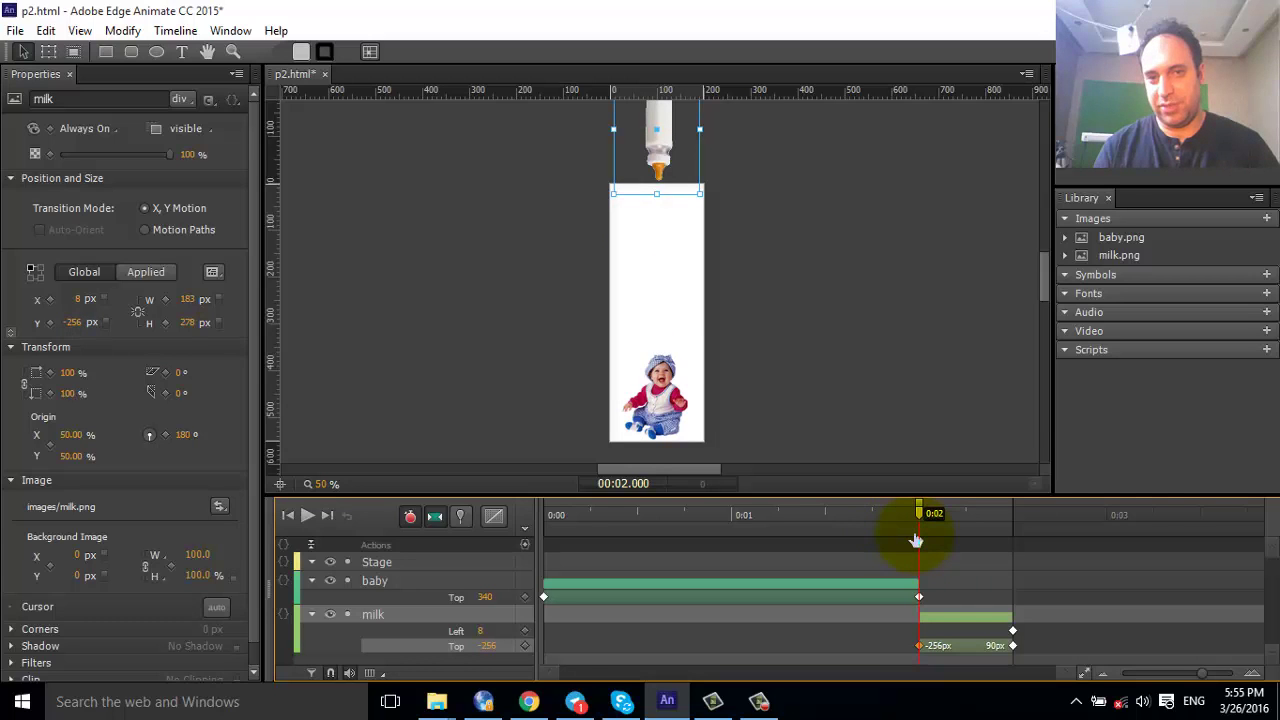
pyautogui.click(920, 646)
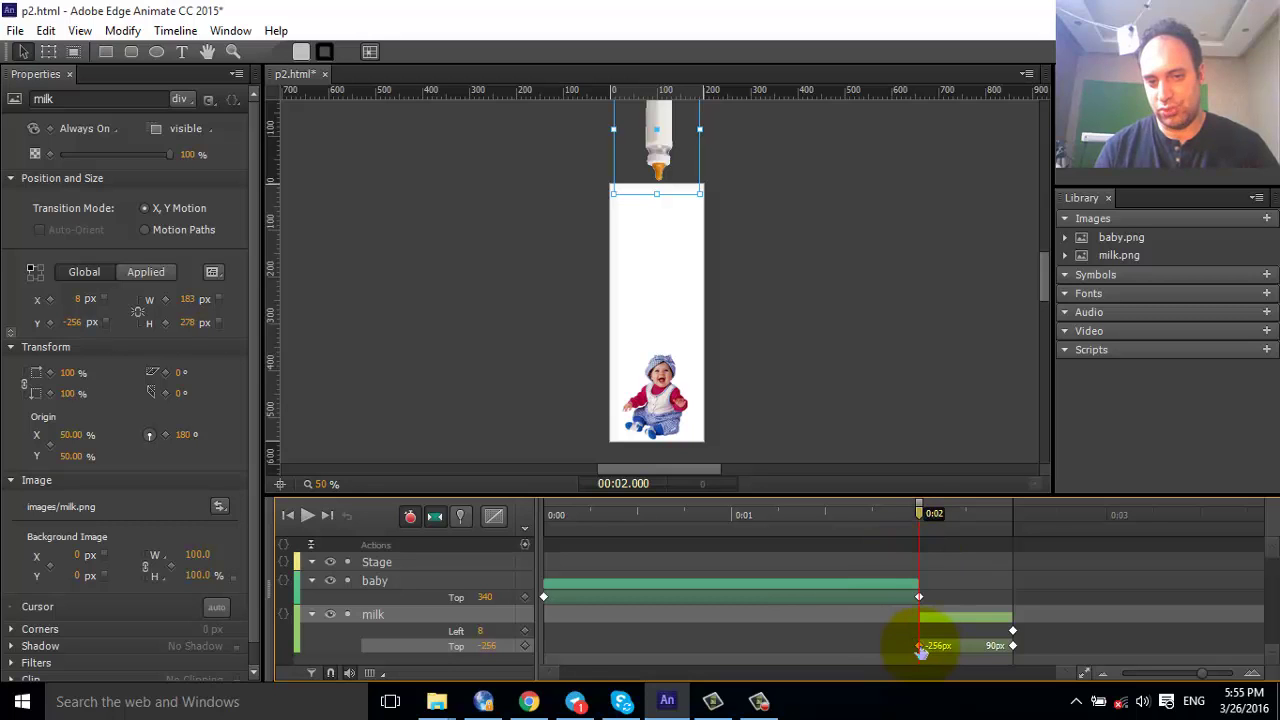
pyautogui.moveTo(920, 516); pyautogui.dragTo(341, 630)
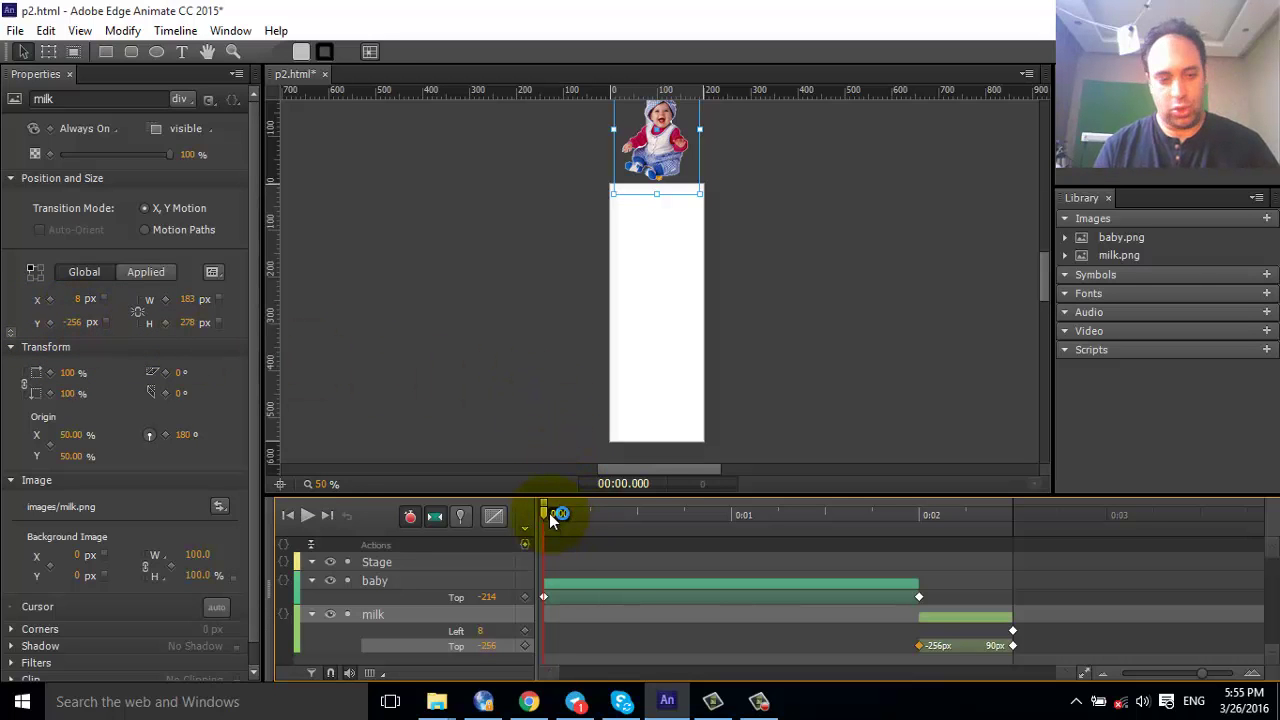
pyautogui.hotkey('ctrl', 'Return')
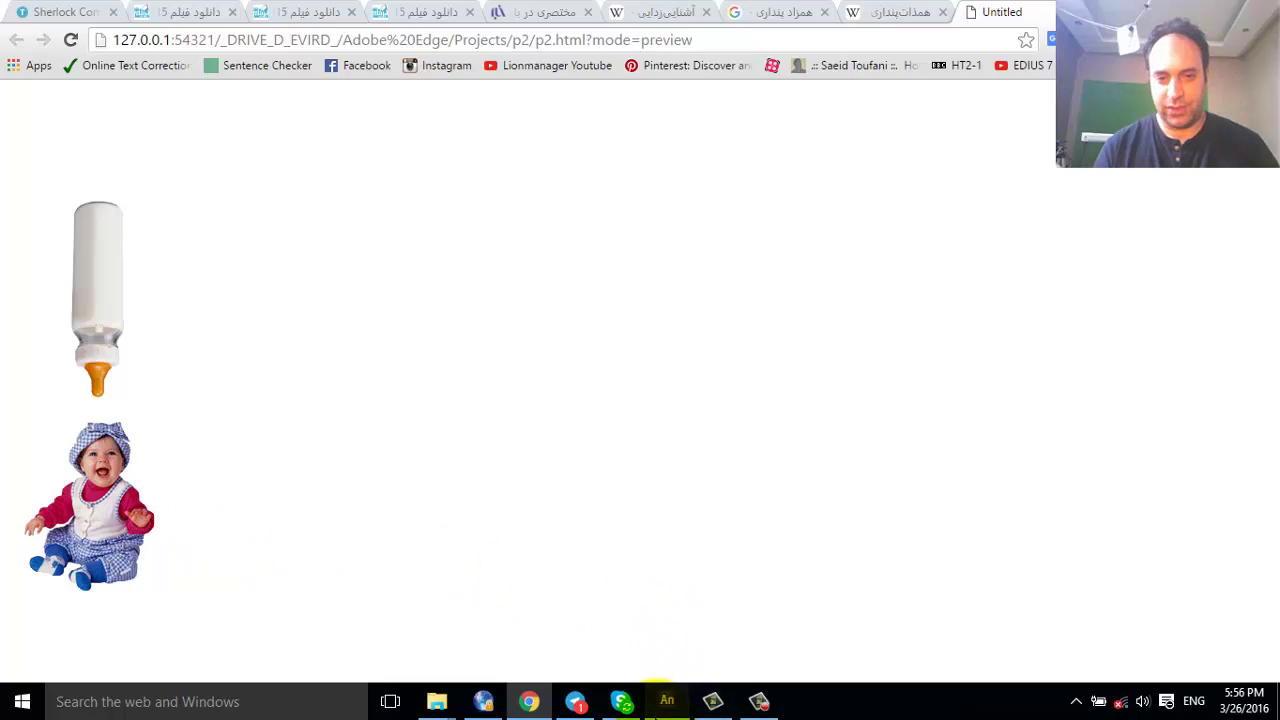
pyautogui.click(667, 700)
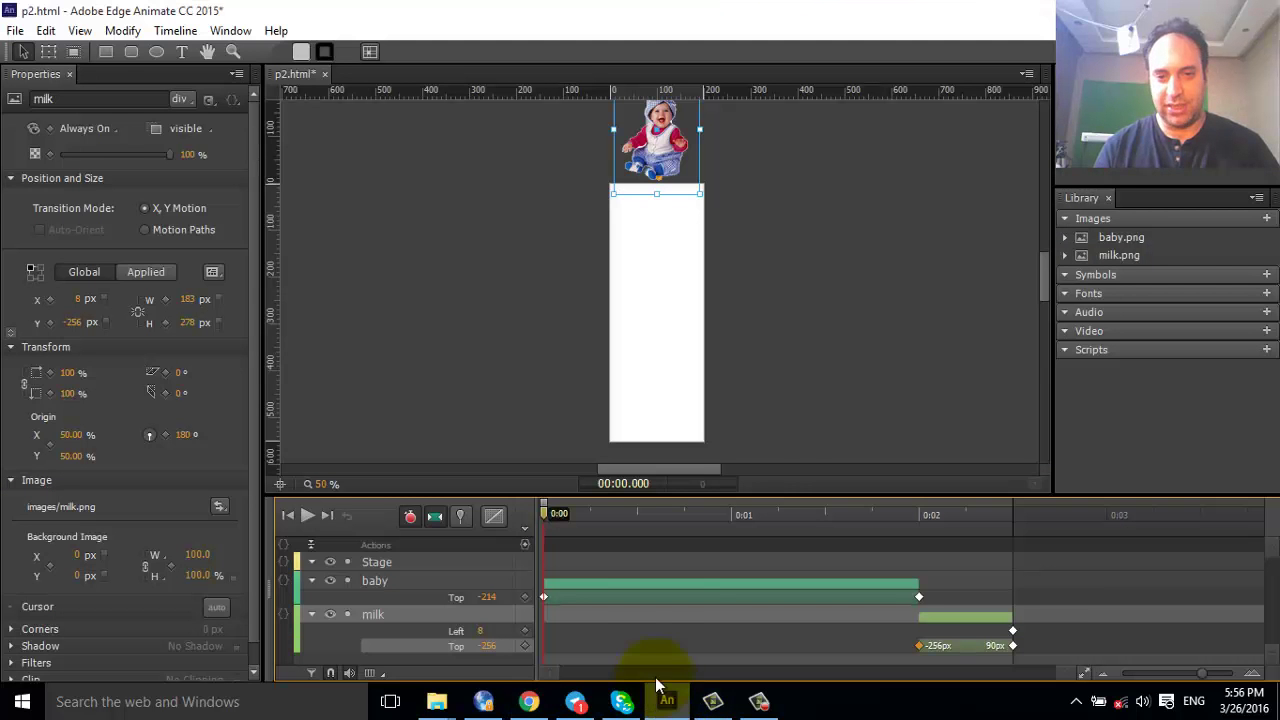
# Deselect the milk bottle and save the p2 project.
pyautogui.click(803, 364)
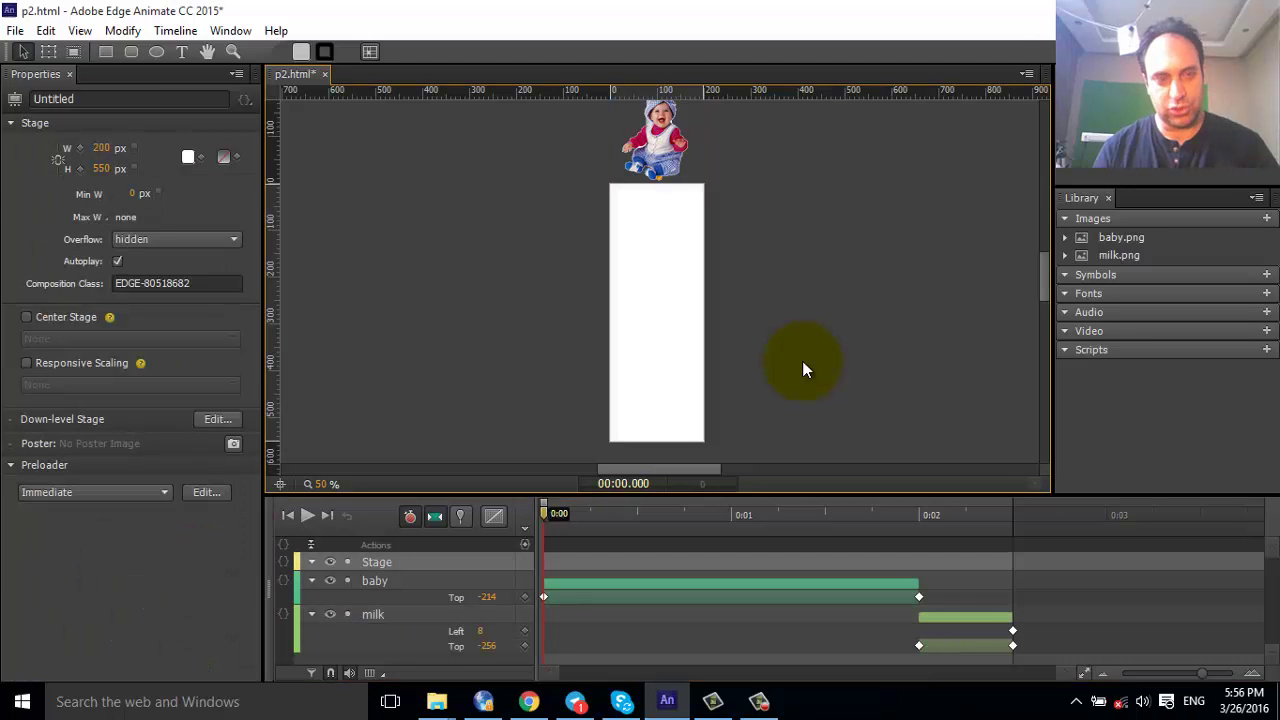
pyautogui.hotkey('ctrl', 's')
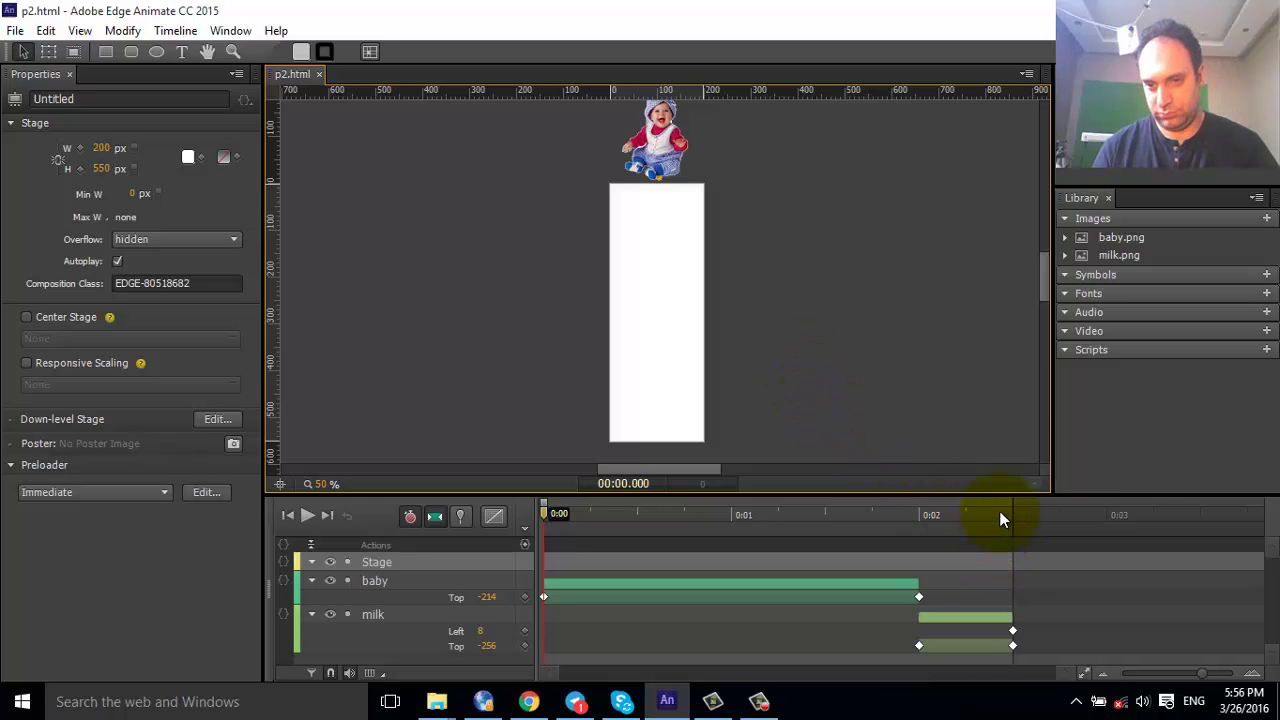
# Scrub through the timeline to review the baby's and the milk bottle's motion.
pyautogui.moveTo(1024, 511); pyautogui.dragTo(493, 550)
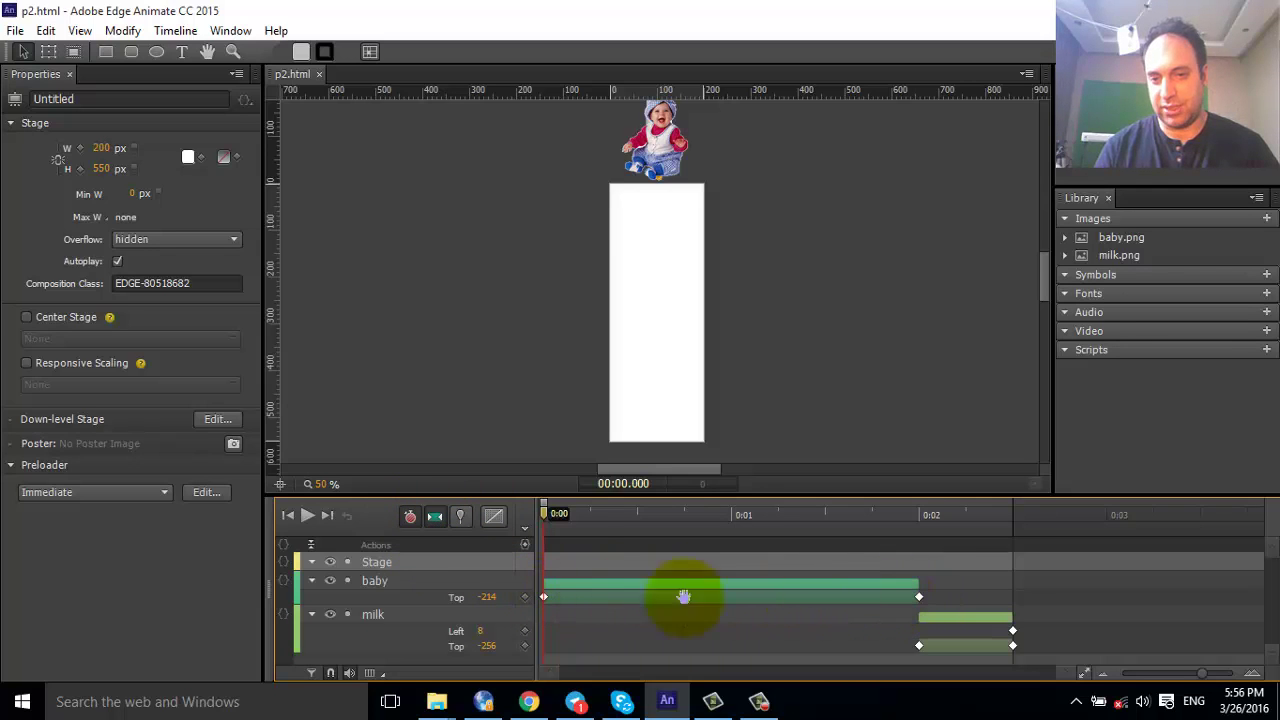
pyautogui.click(409, 516)
pyautogui.click(1000, 621)
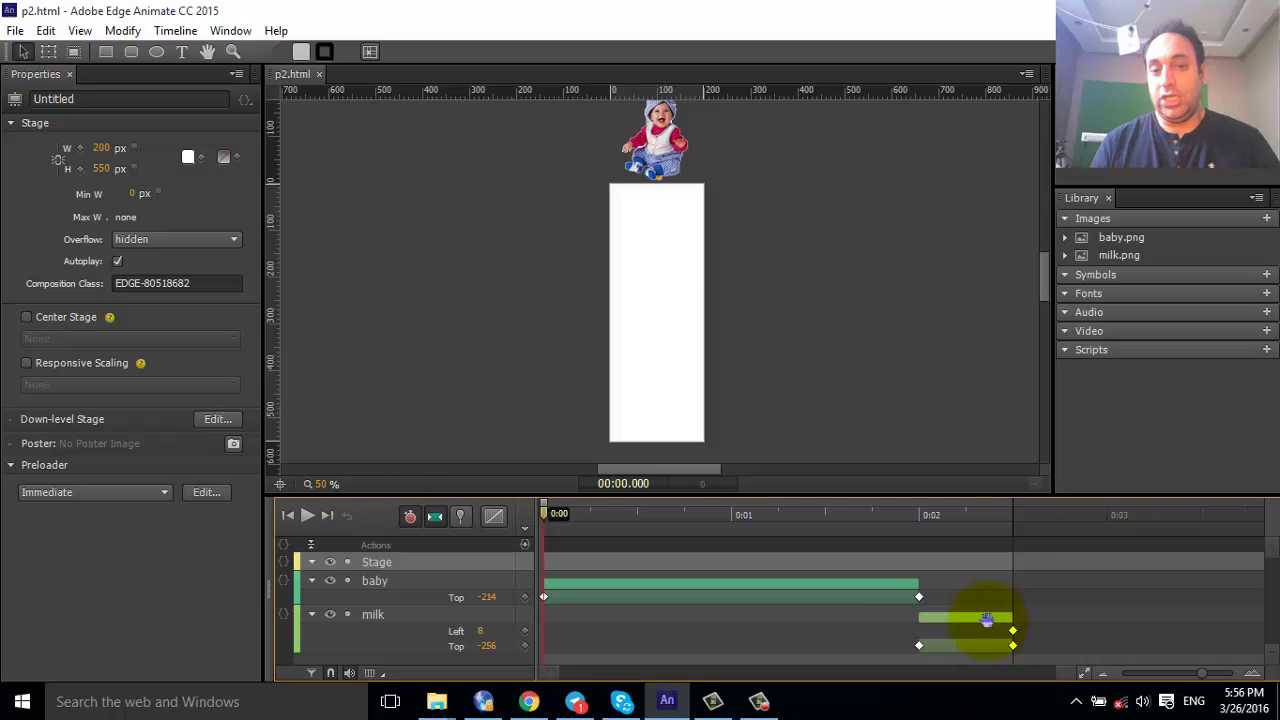
pyautogui.click(563, 567)
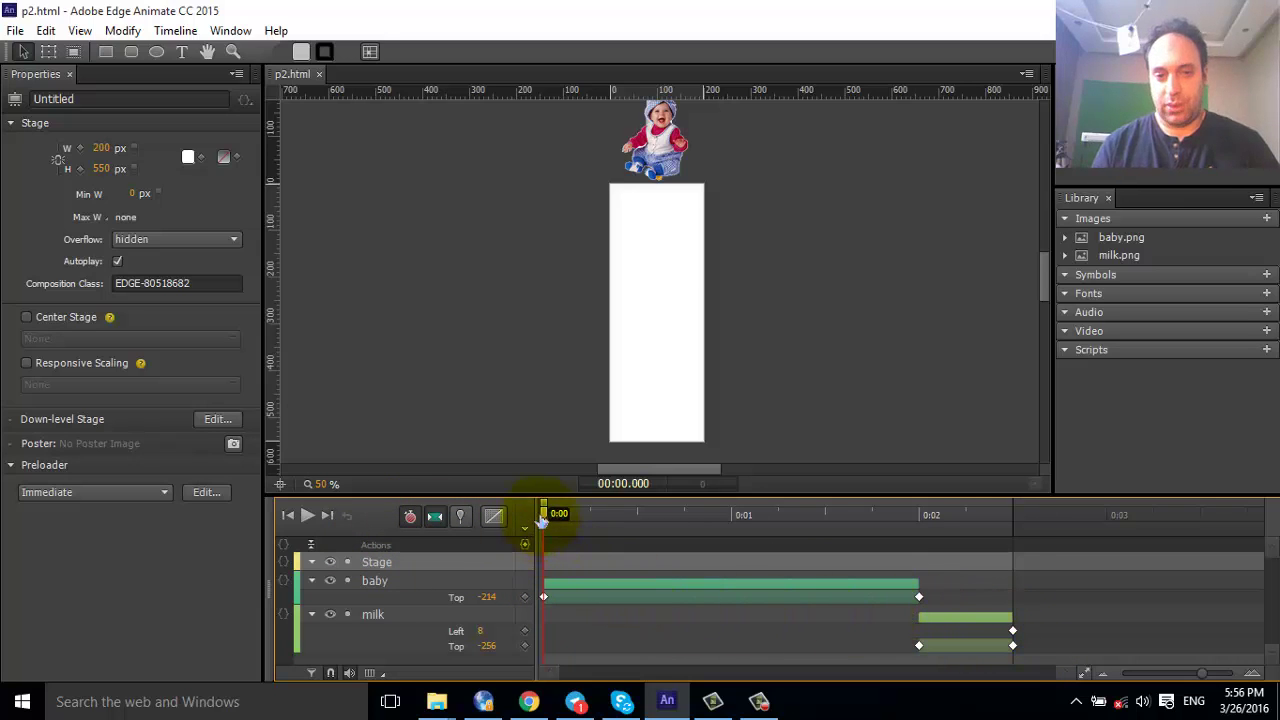
pyautogui.moveTo(542, 520); pyautogui.dragTo(860, 543)
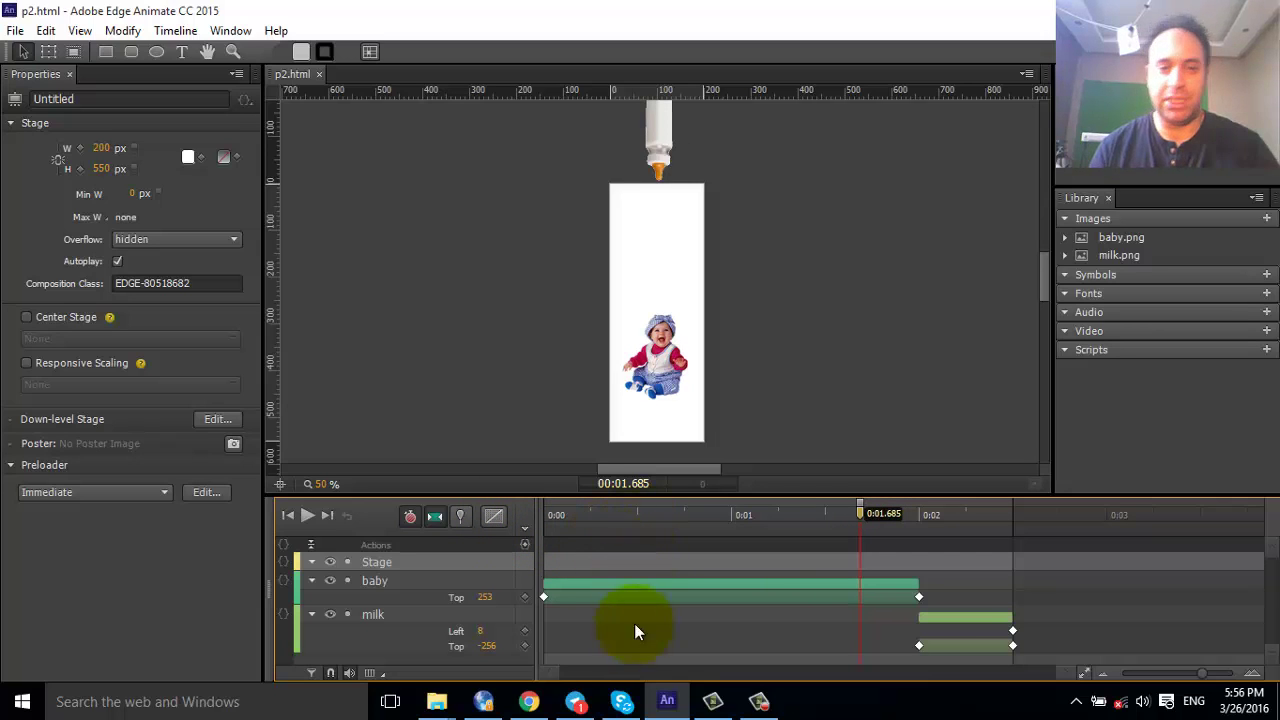
pyautogui.click(762, 703)
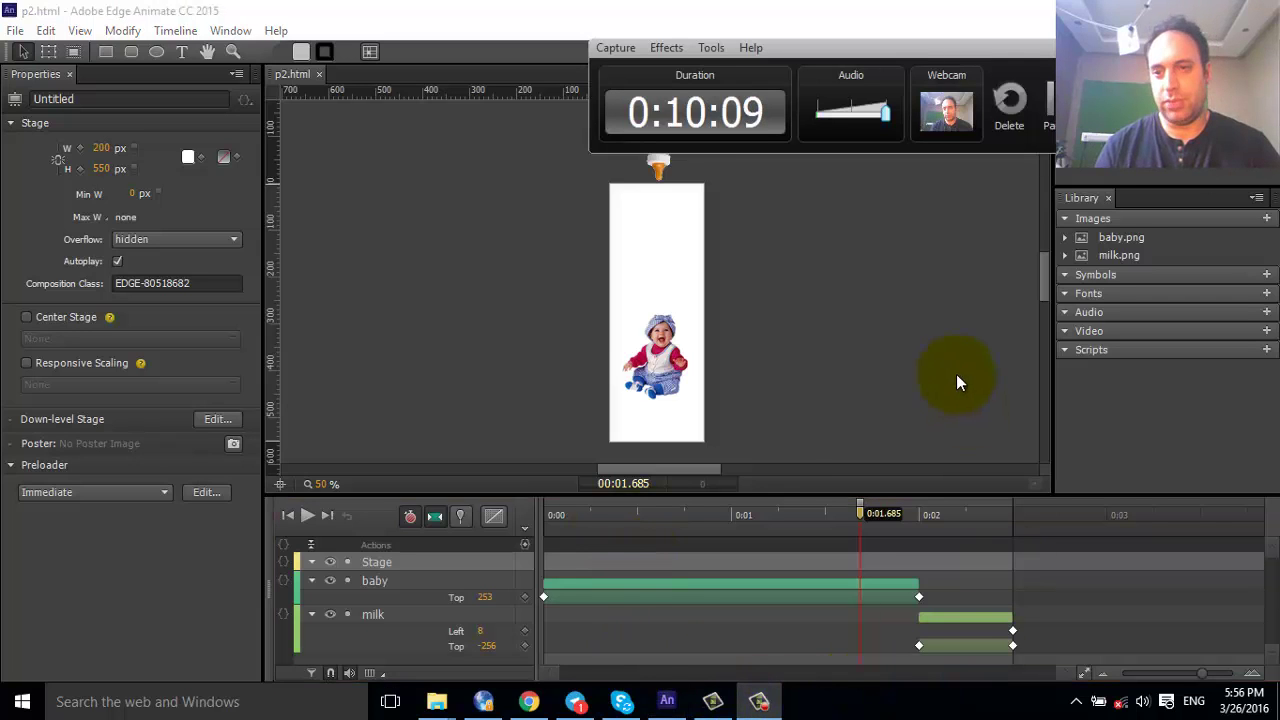